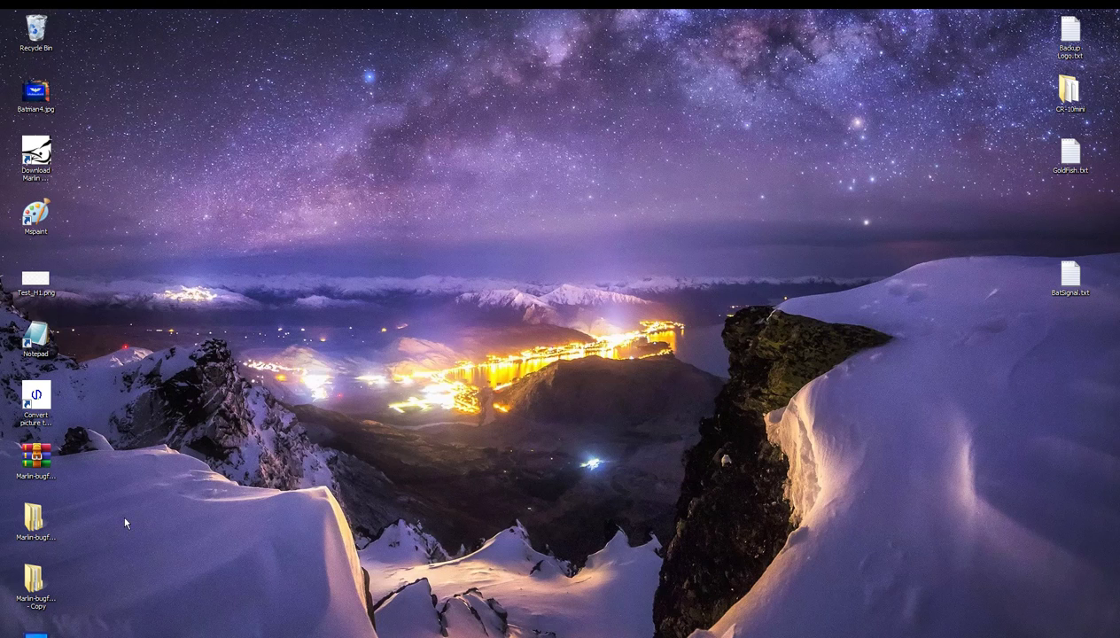
- Open the Marlin folder inside the desktop folder Marlin-bugfix-1.1.x - Copy
left_click(29, 583)
key("Return")
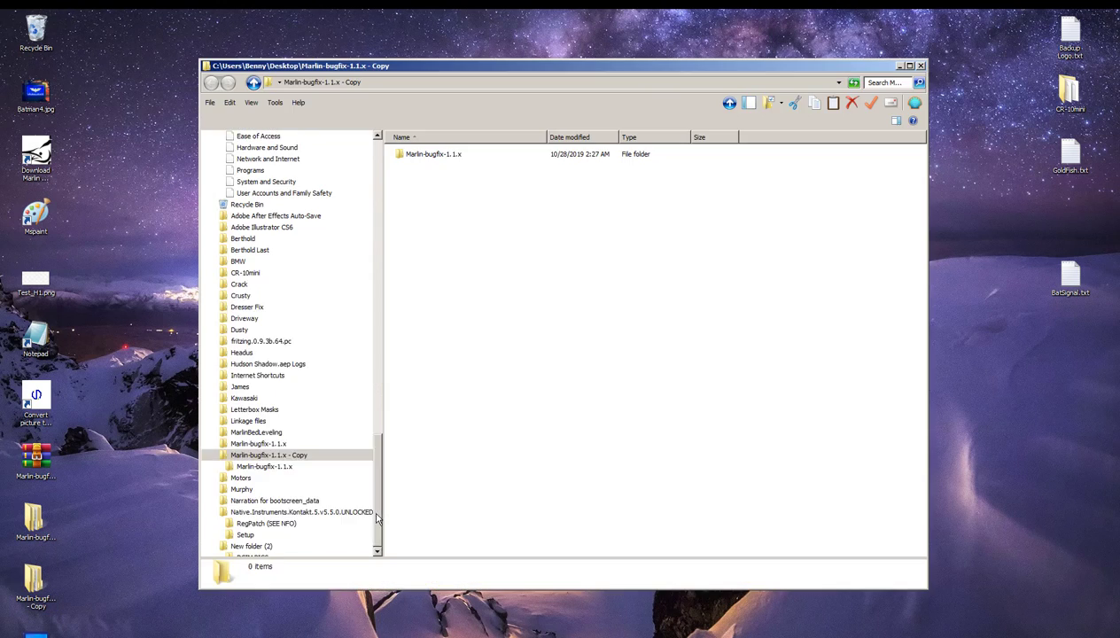
left_click(434, 155)
double_click(434, 155)
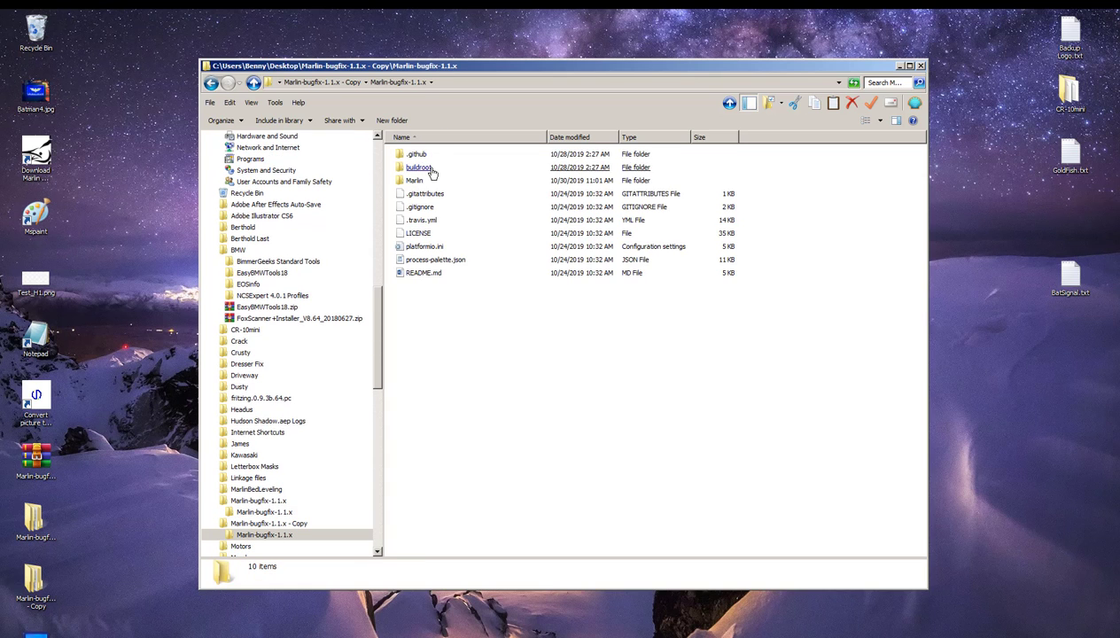
double_click(418, 180)
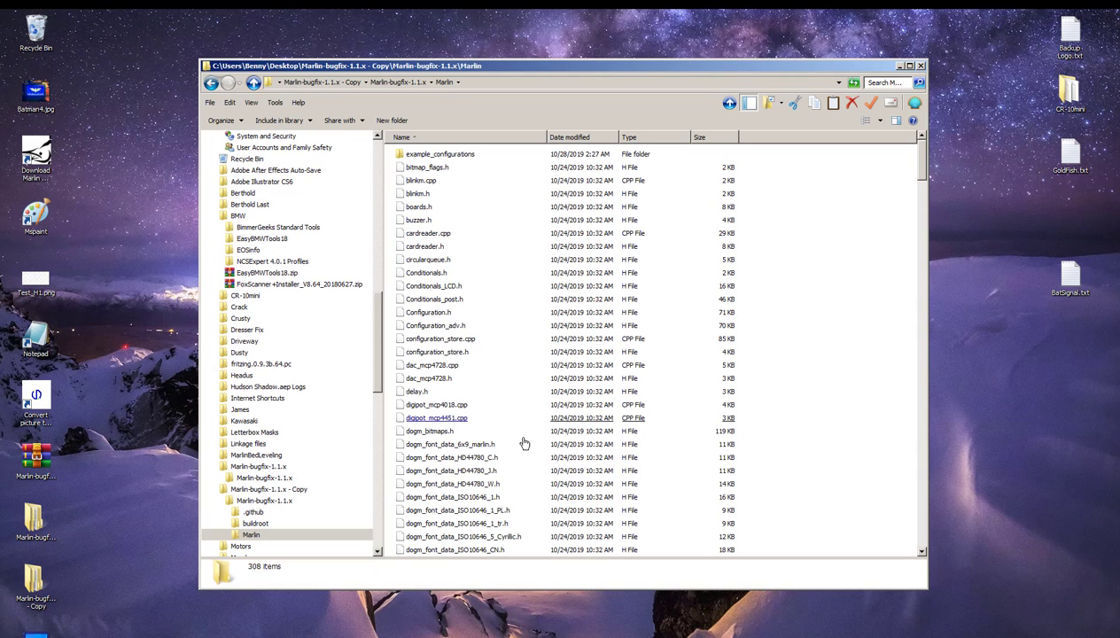
left_click_drag(718, 70, 690, 38)
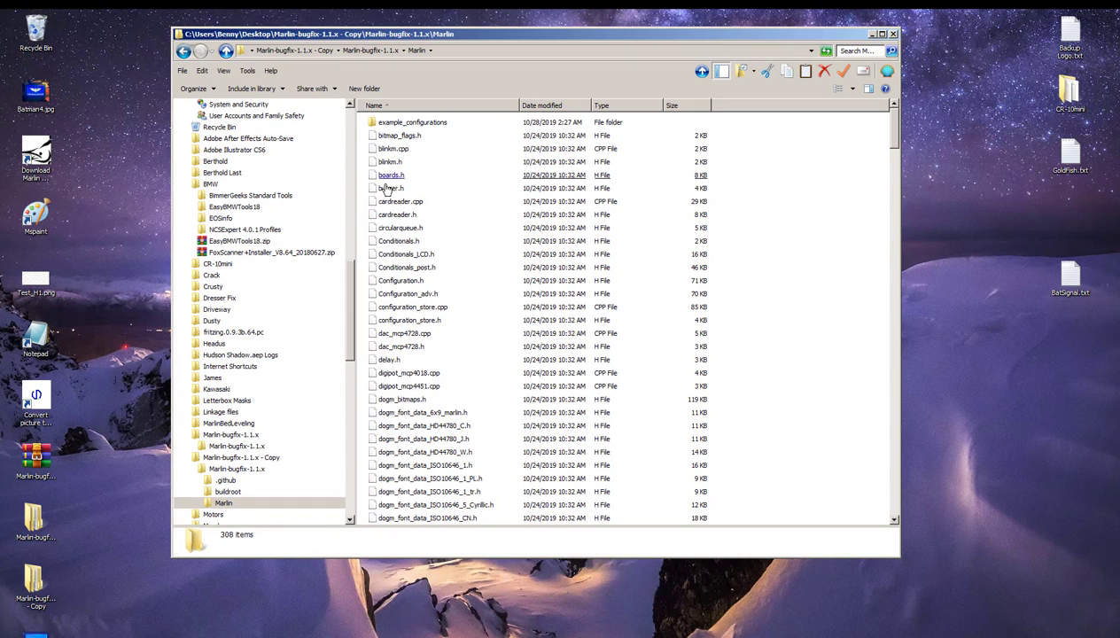
- Open the CR-10mini folder of the Creality example configurations
mouse_move(379, 234)
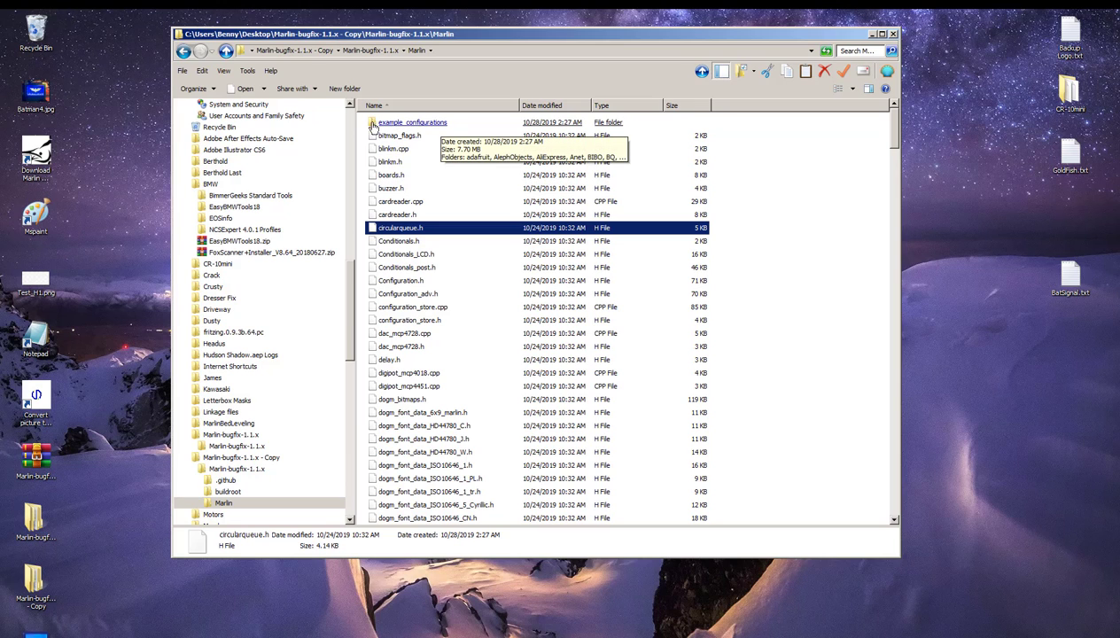
mouse_move(443, 127)
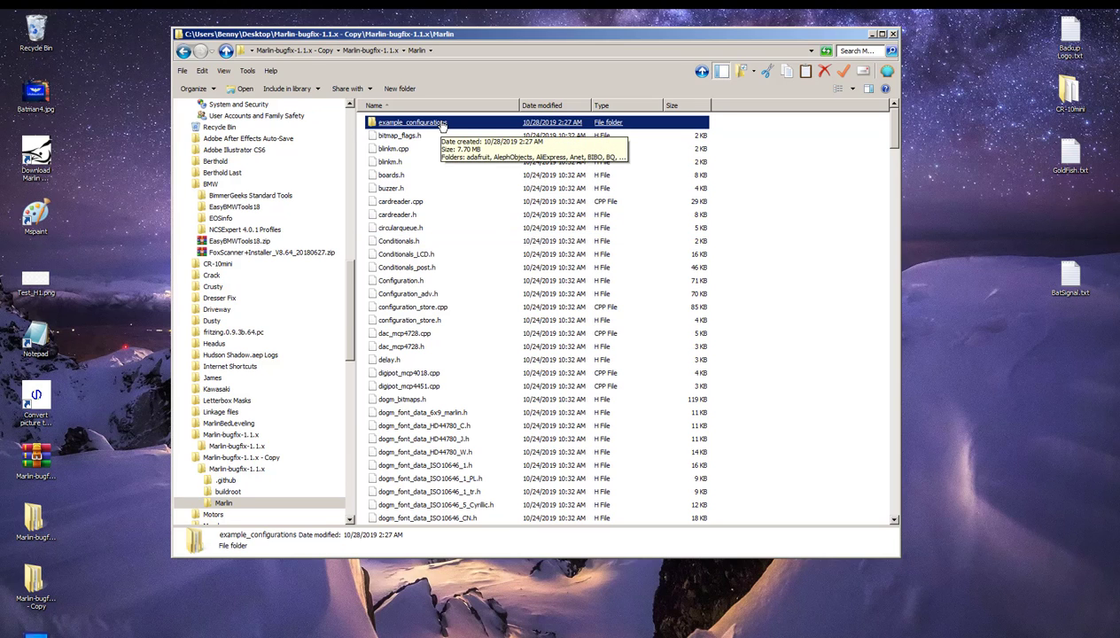
left_click(383, 124)
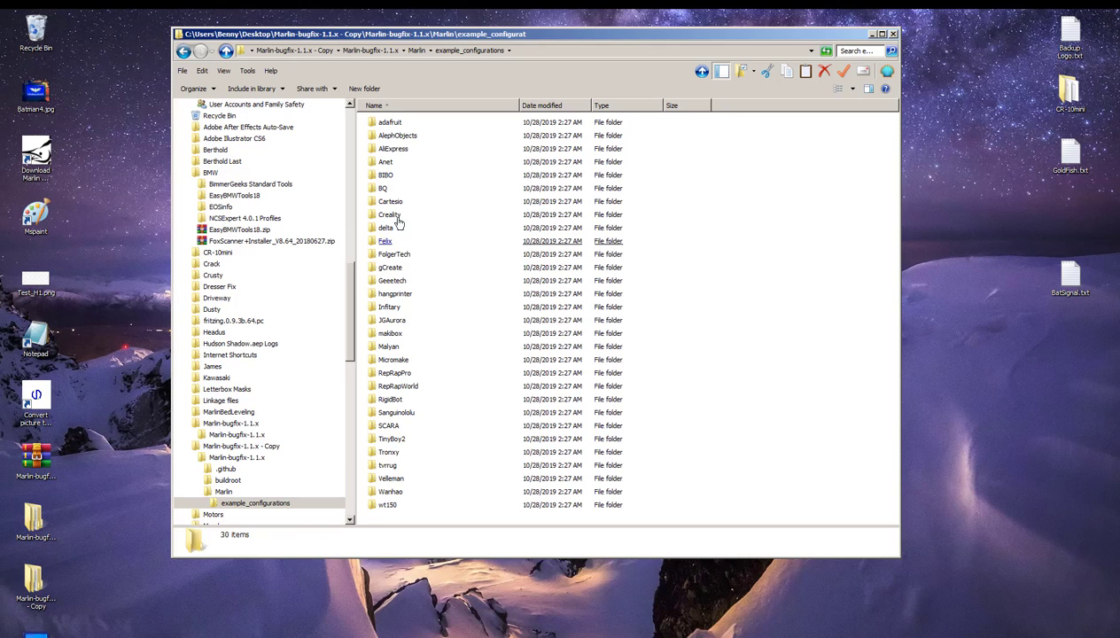
left_click(387, 216)
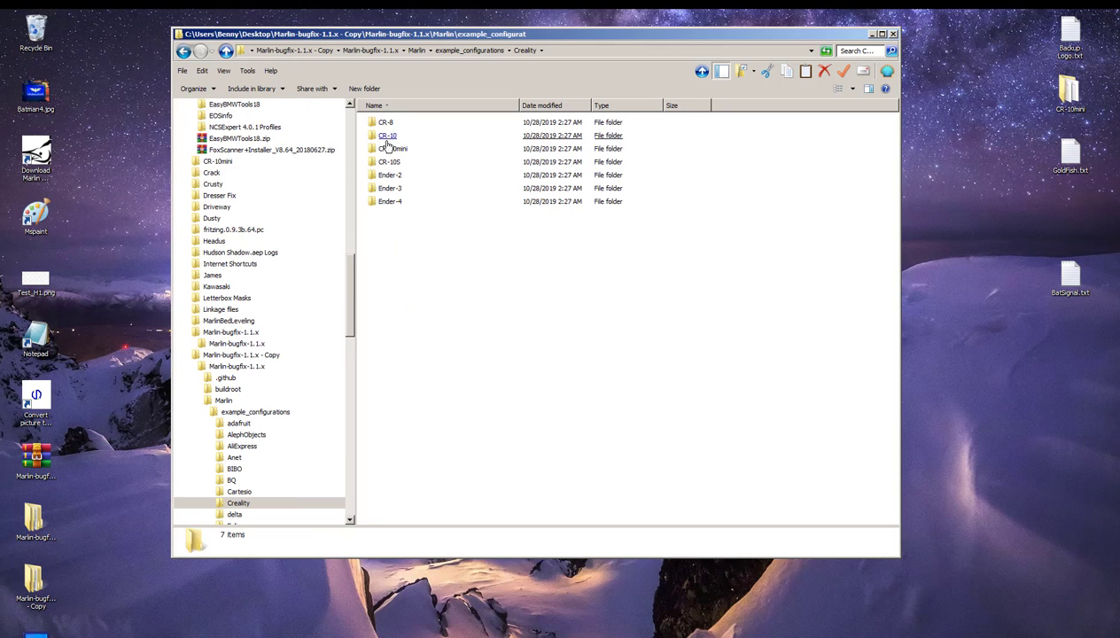
mouse_move(384, 211)
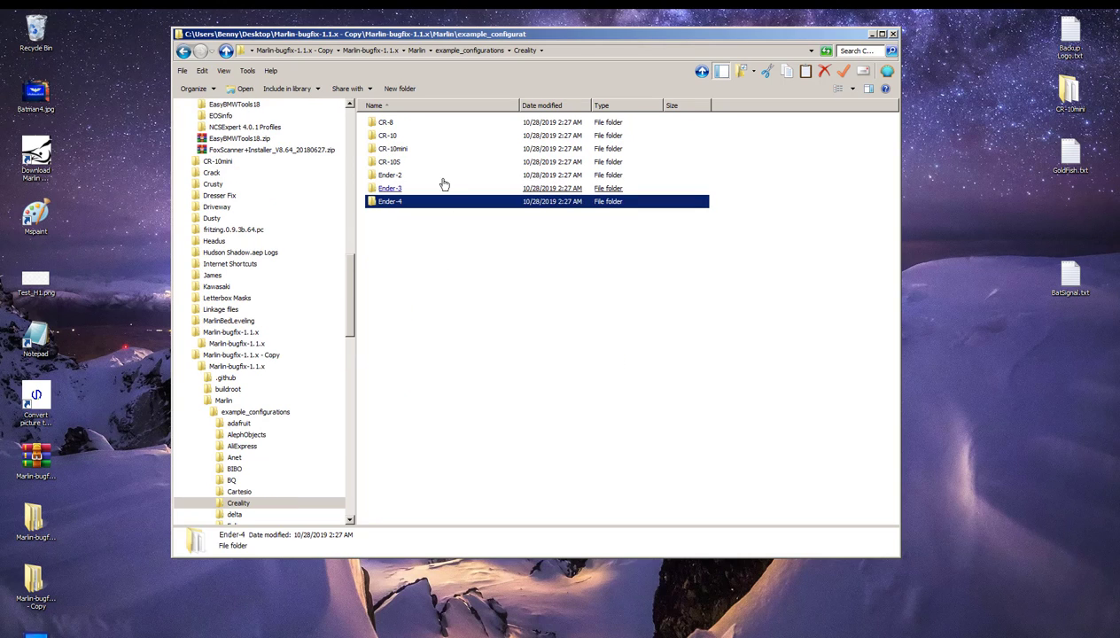
left_click(387, 152)
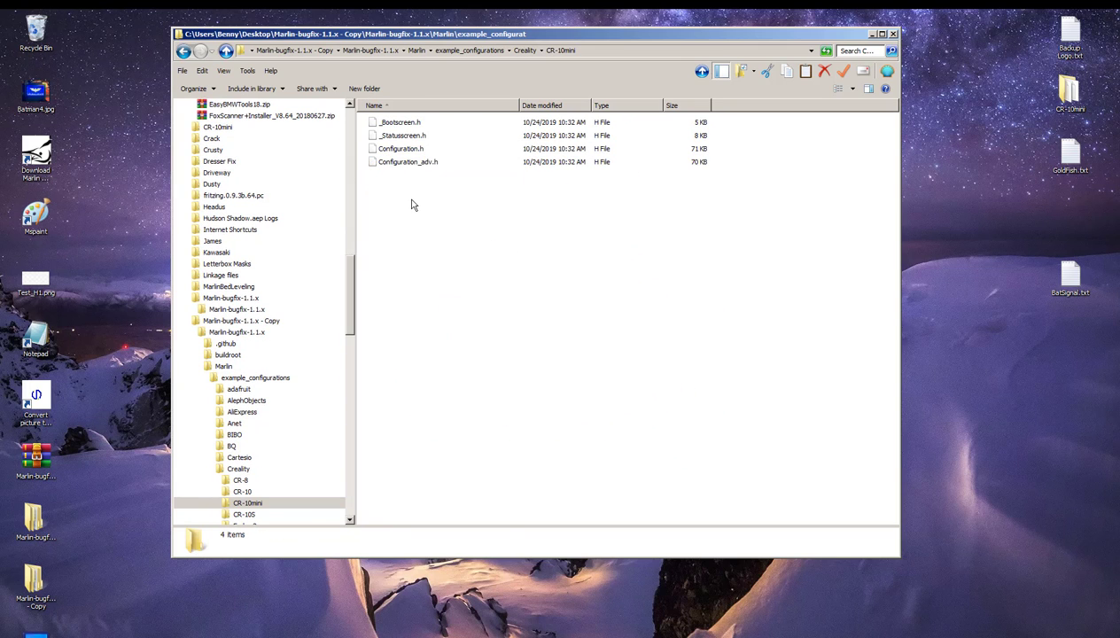
- Copy _Bootscreen.h, _Statusscreen.h, Configuration.h and Configuration_adv.h from the CR-10mini folder
left_click_drag(412, 205, 418, 119)
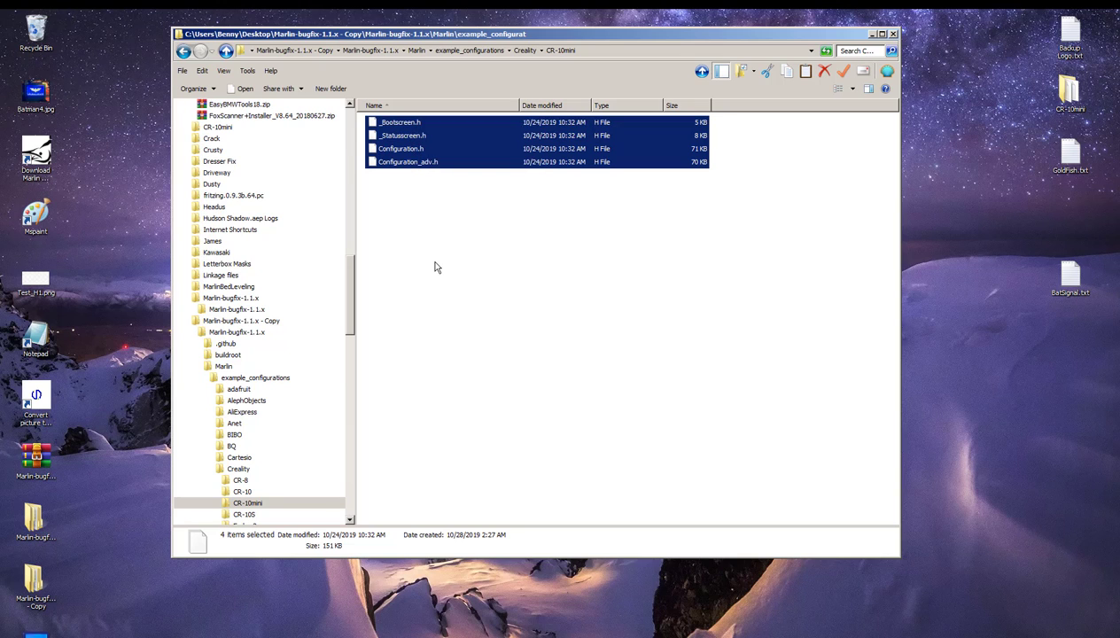
right_click(448, 135)
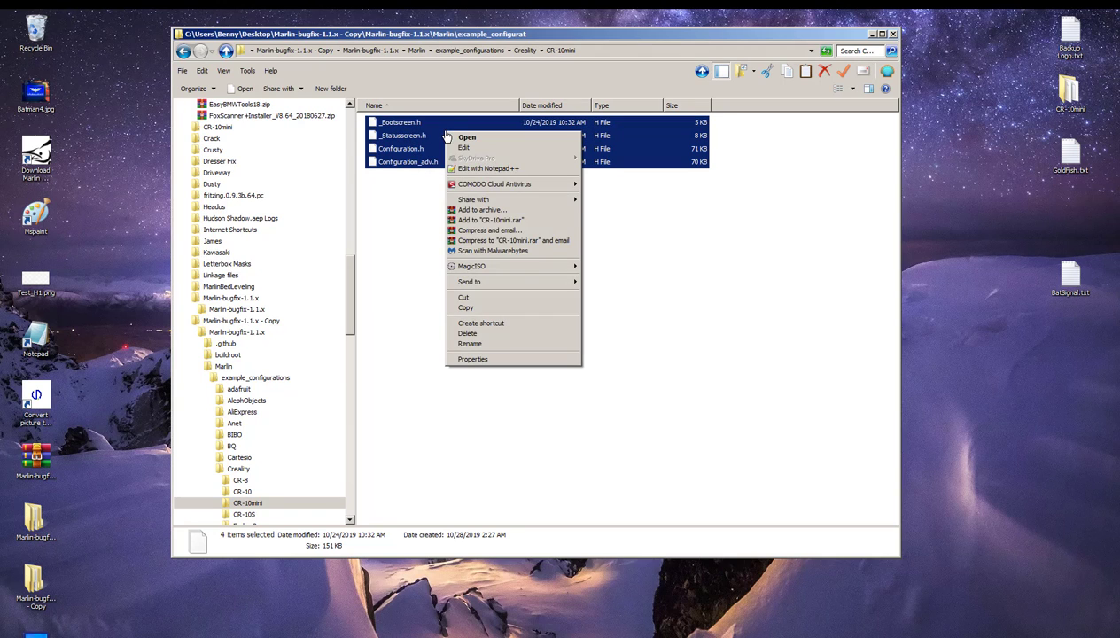
left_click(466, 308)
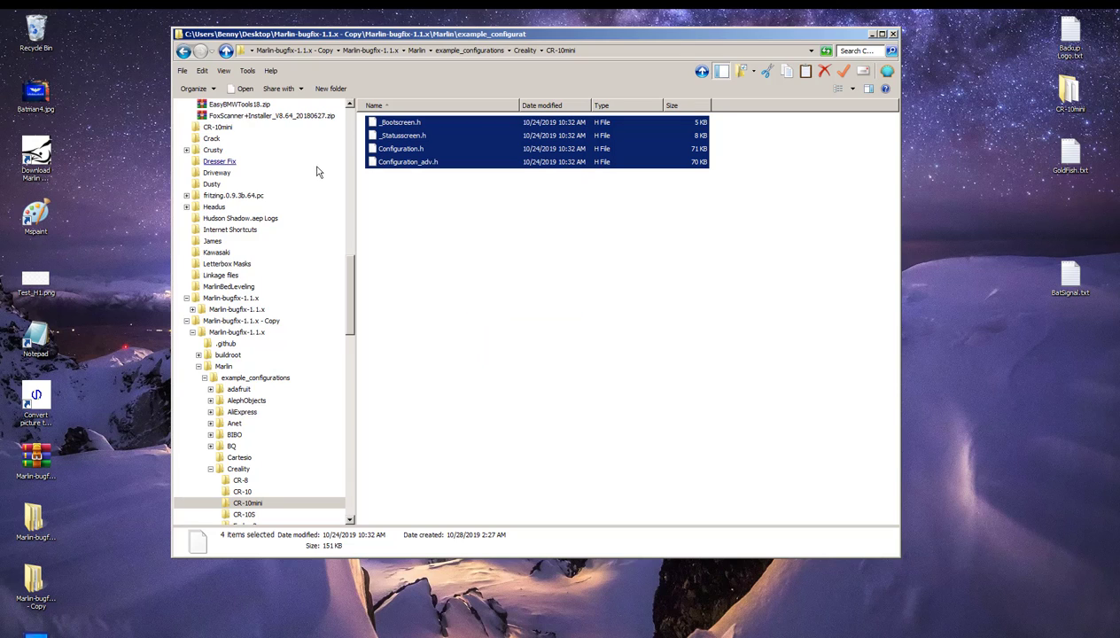
- Paste the copied CR-10mini files into the main Marlin folder, replacing the existing Configuration.h and Configuration_adv.h
left_click(227, 51)
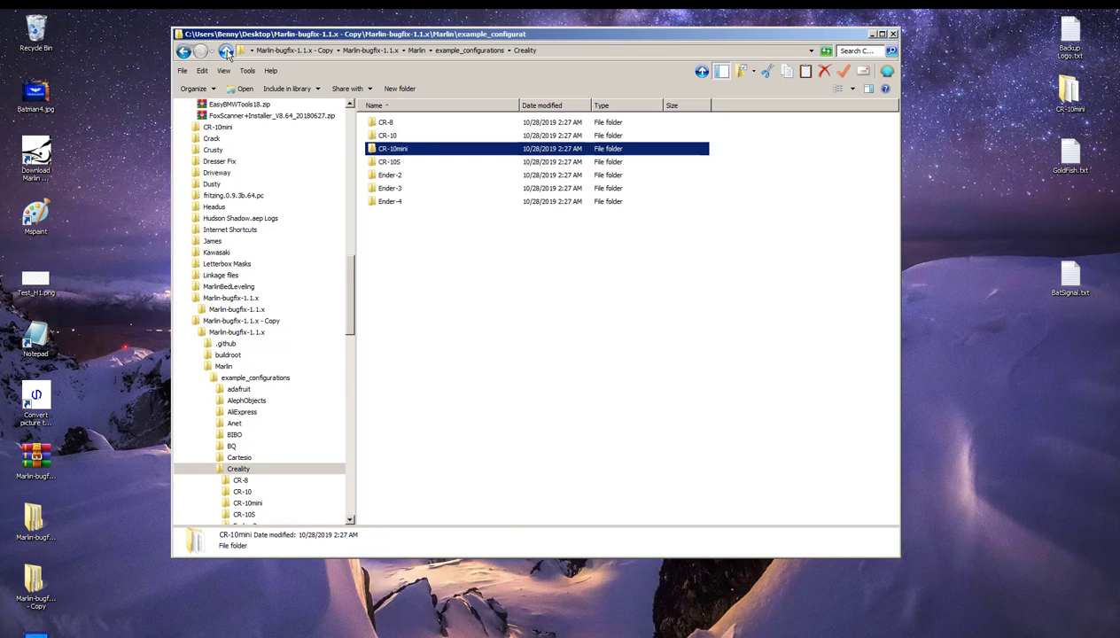
left_click(226, 51)
left_click(227, 52)
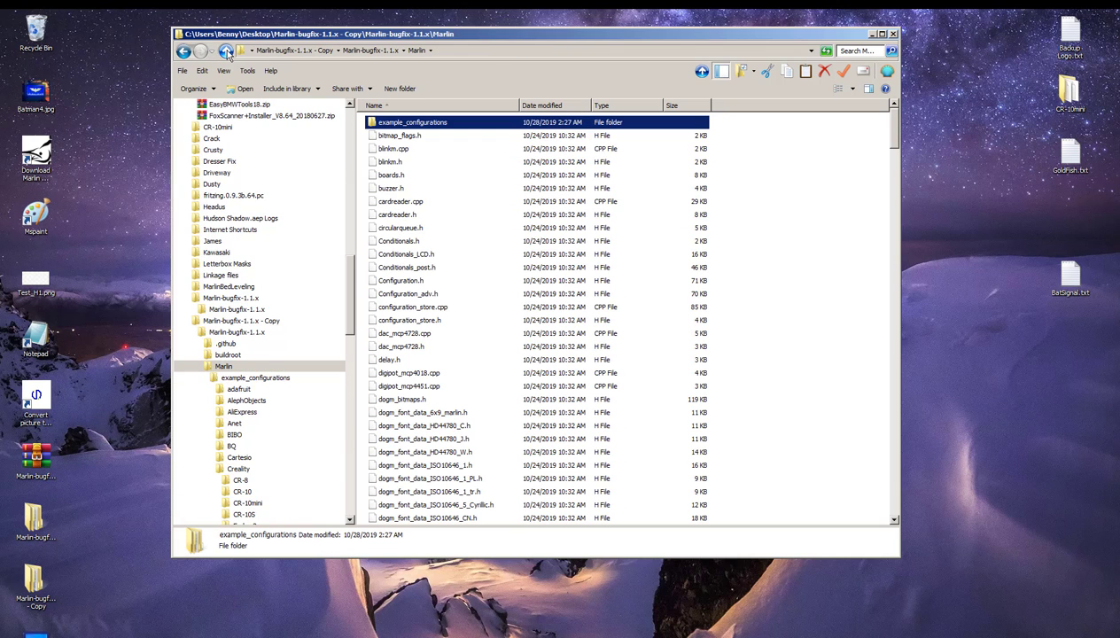
left_click(771, 226)
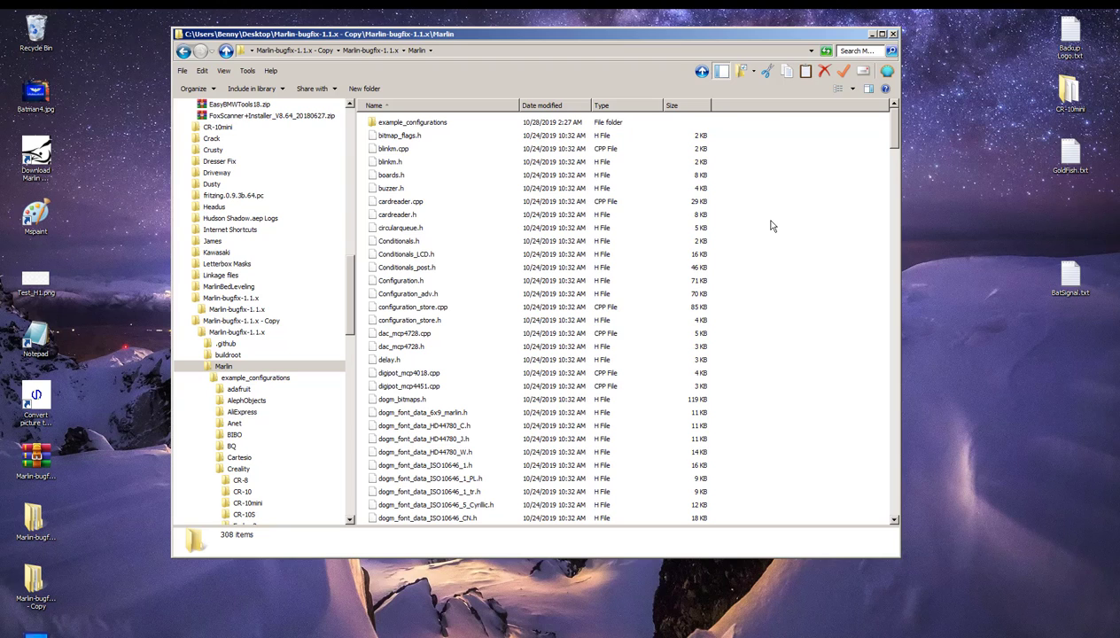
right_click(771, 226)
left_click(797, 290)
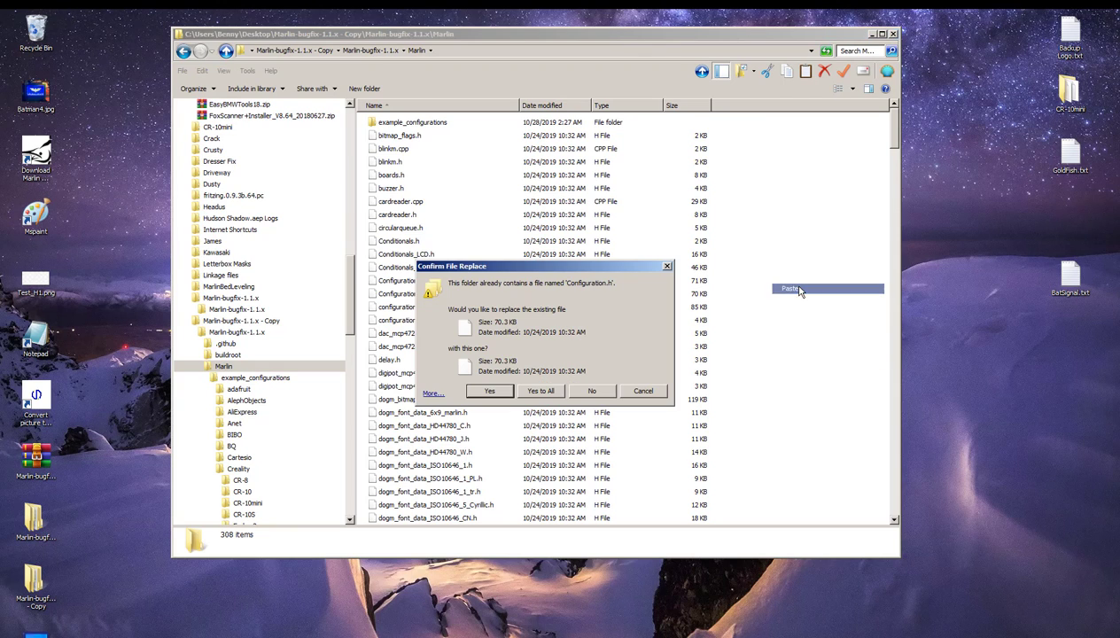
left_click(492, 394)
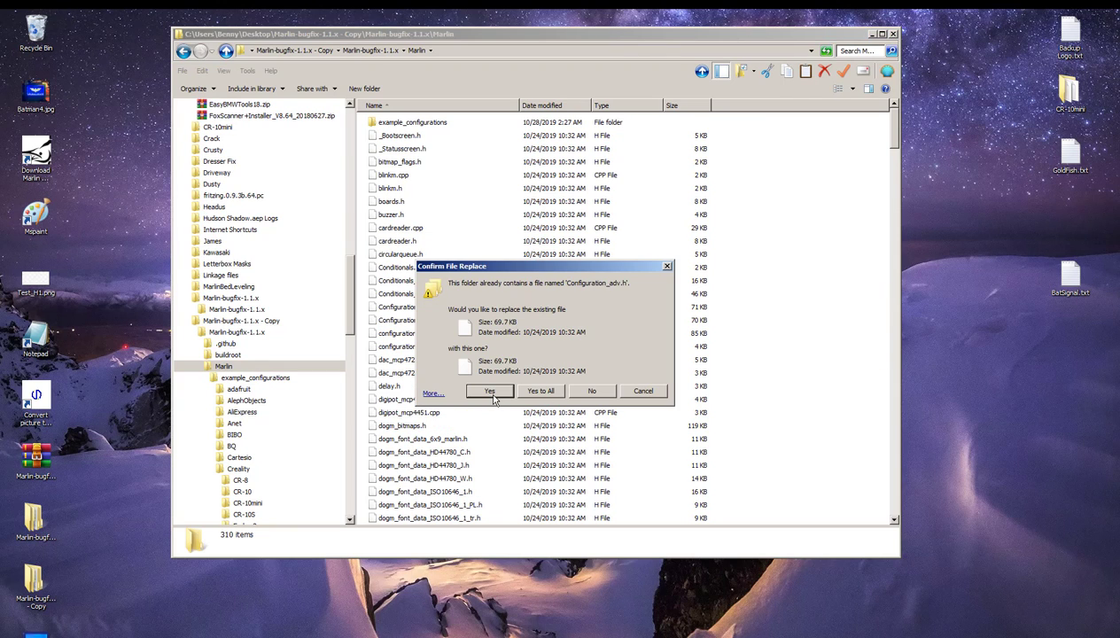
left_click(520, 391)
left_click(519, 388)
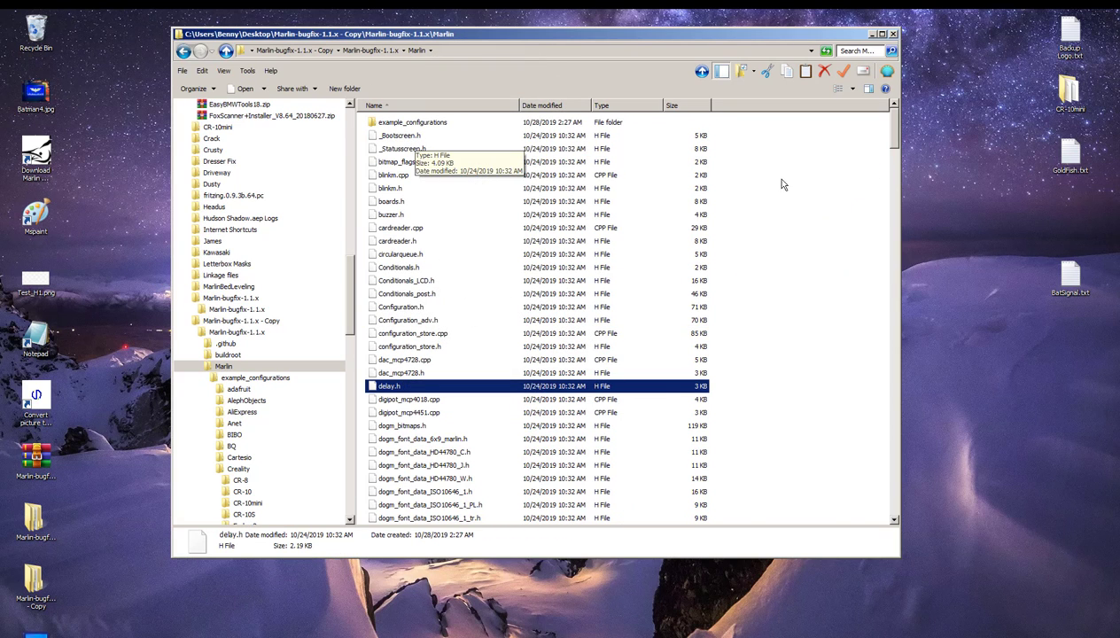
- Close the Creality 3D boot screen photo and the Marlin folder window
left_click(784, 182)
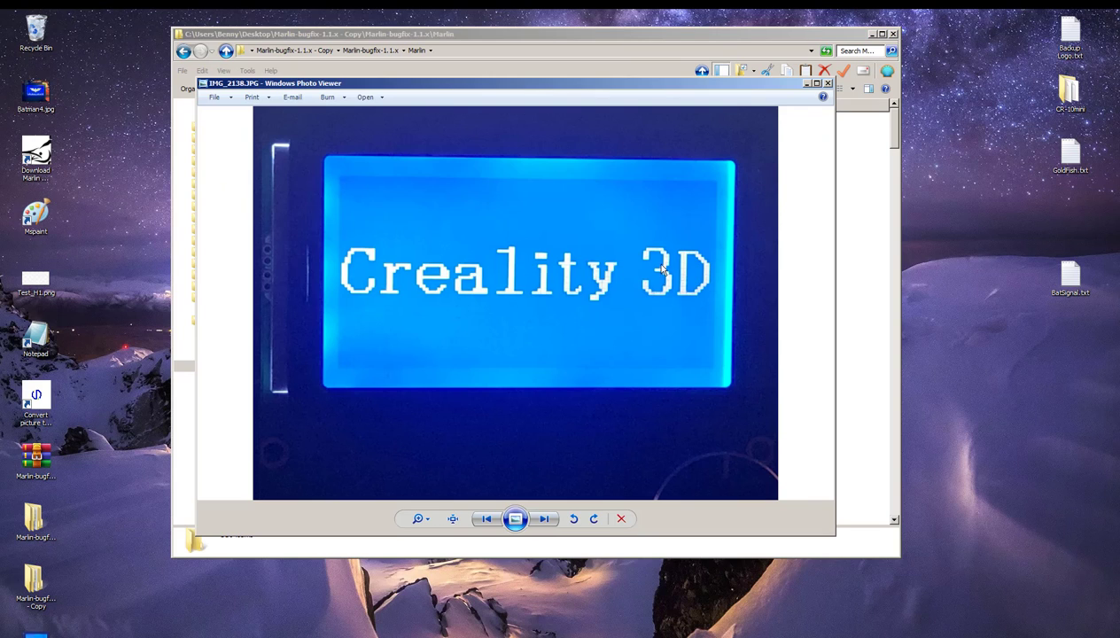
left_click(828, 83)
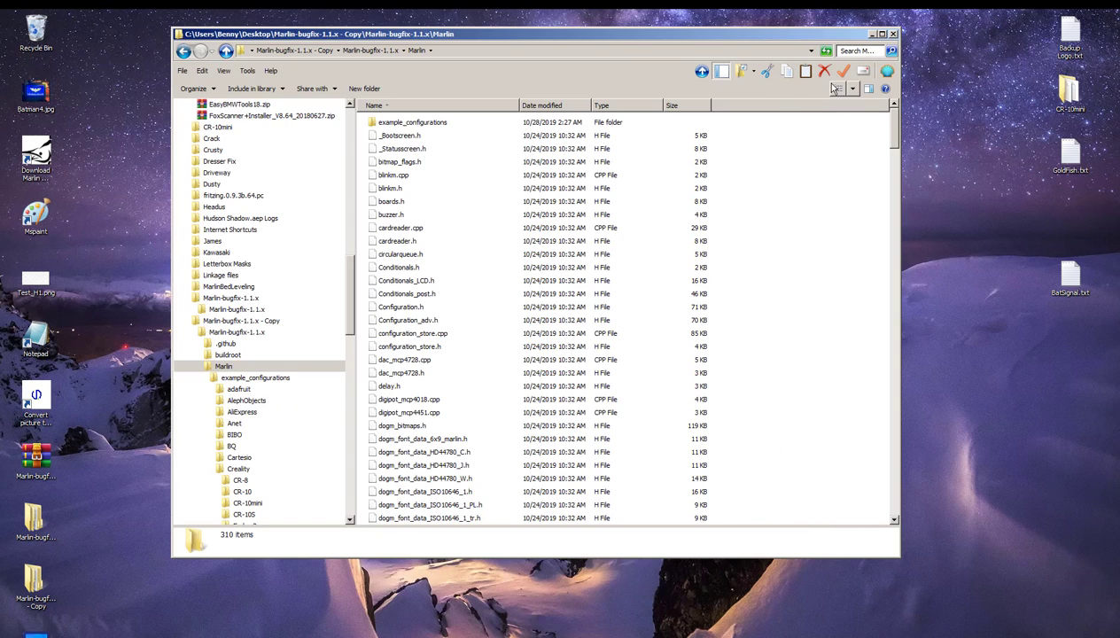
left_click(893, 33)
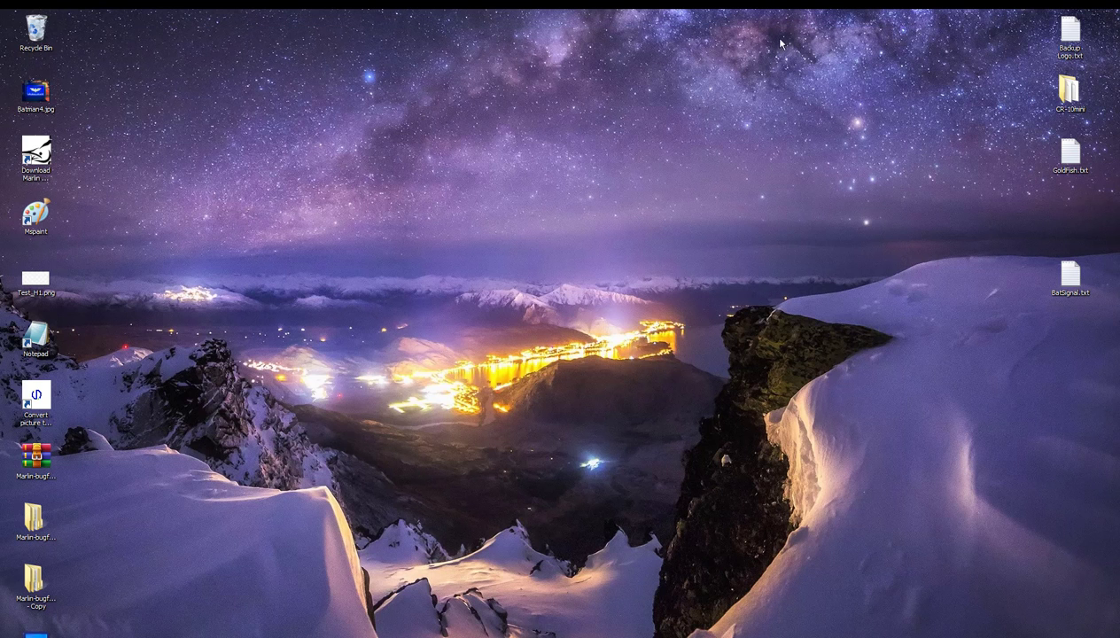
- Open Paint and set the image to 128 × 64 pixels in black and white
double_click(36, 212)
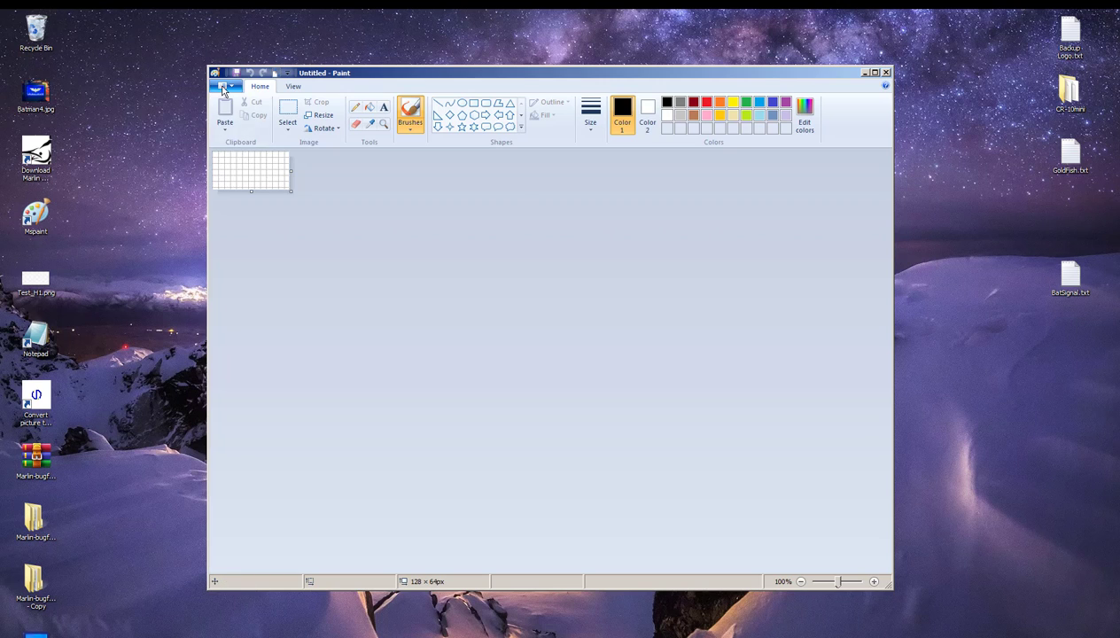
left_click(224, 85)
left_click(241, 321)
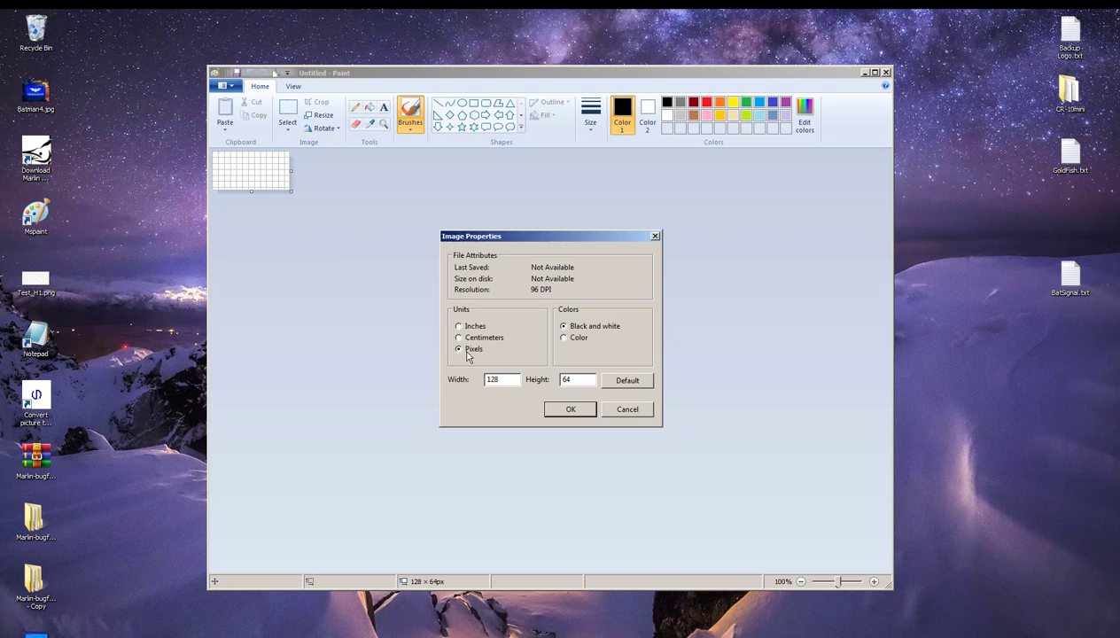
left_click(562, 404)
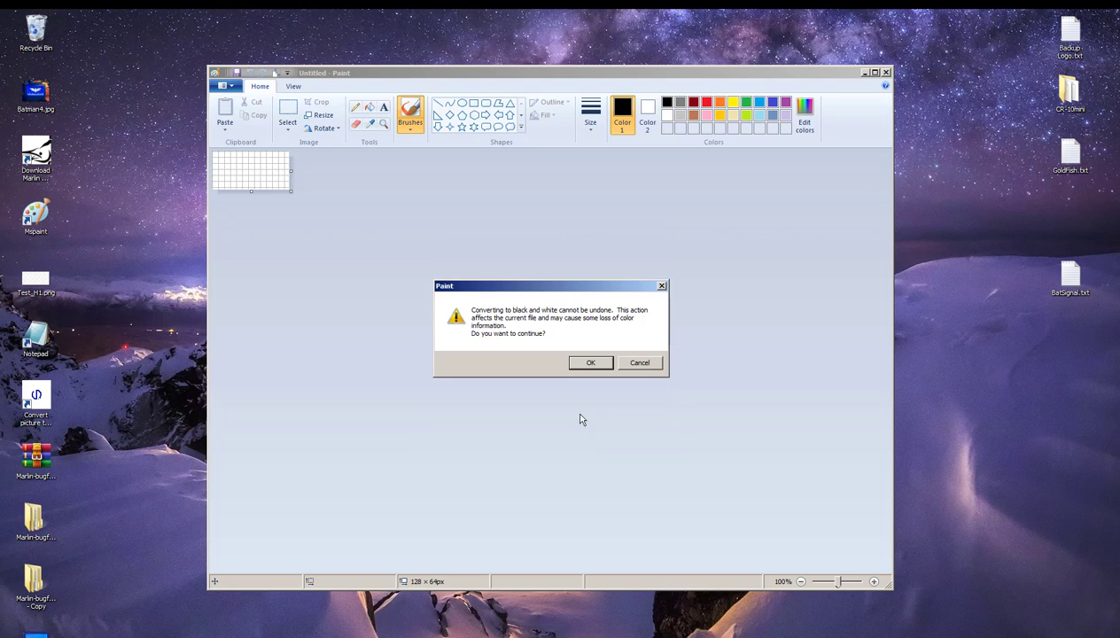
left_click(591, 364)
left_click_drag(846, 583, 875, 585)
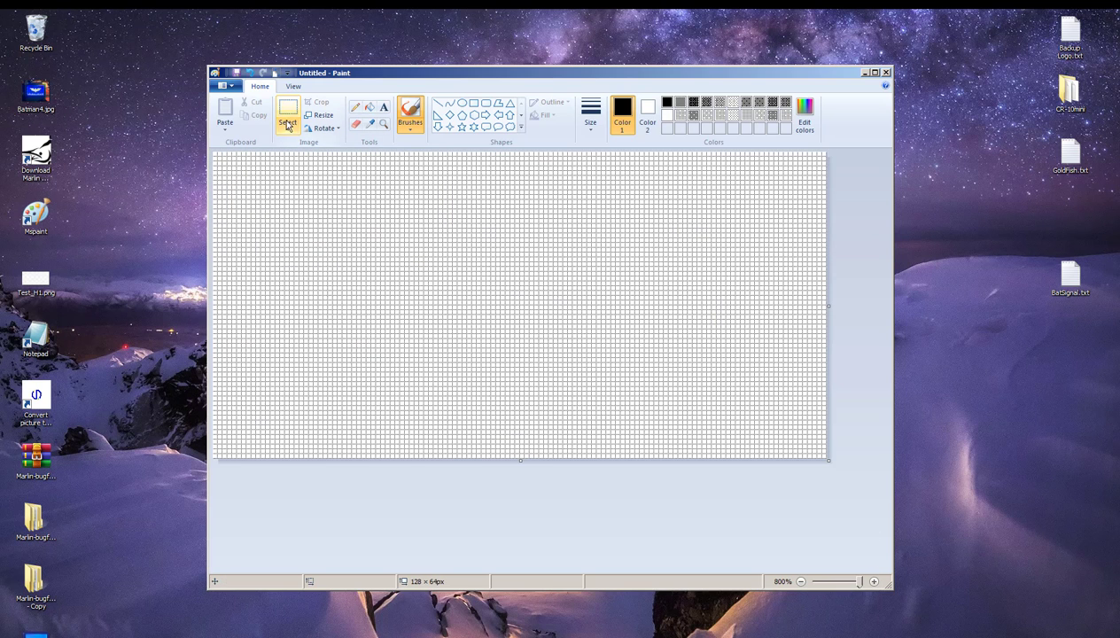
- Shorten the canvas to 128 × 59 px and add the text "HAPPY HALLOWEEN!" along its lower edge
left_click(384, 107)
left_click_drag(520, 460, 520, 433)
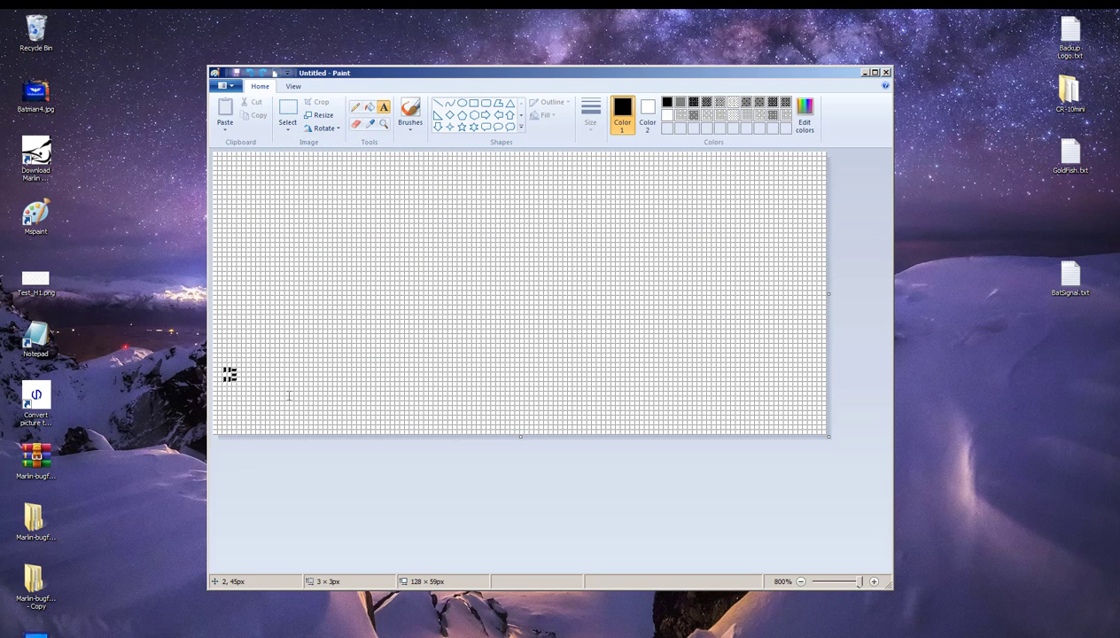
left_click_drag(223, 366, 824, 432)
type("HAPPY HALLOWENN")
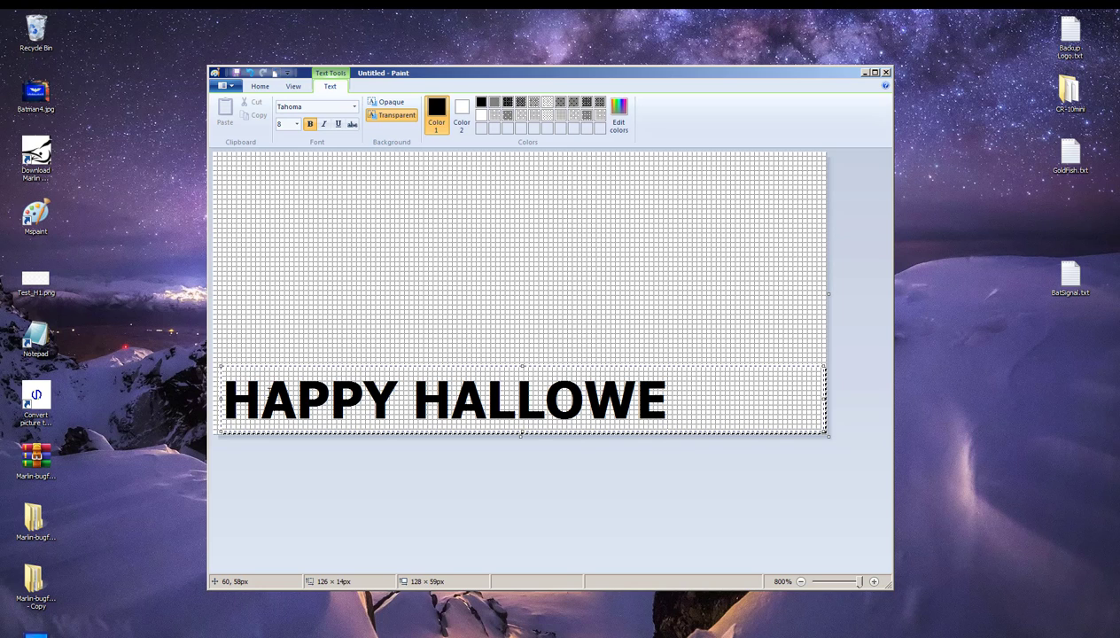
key("BackSpace")
key("BackSpace")
type("EN!")
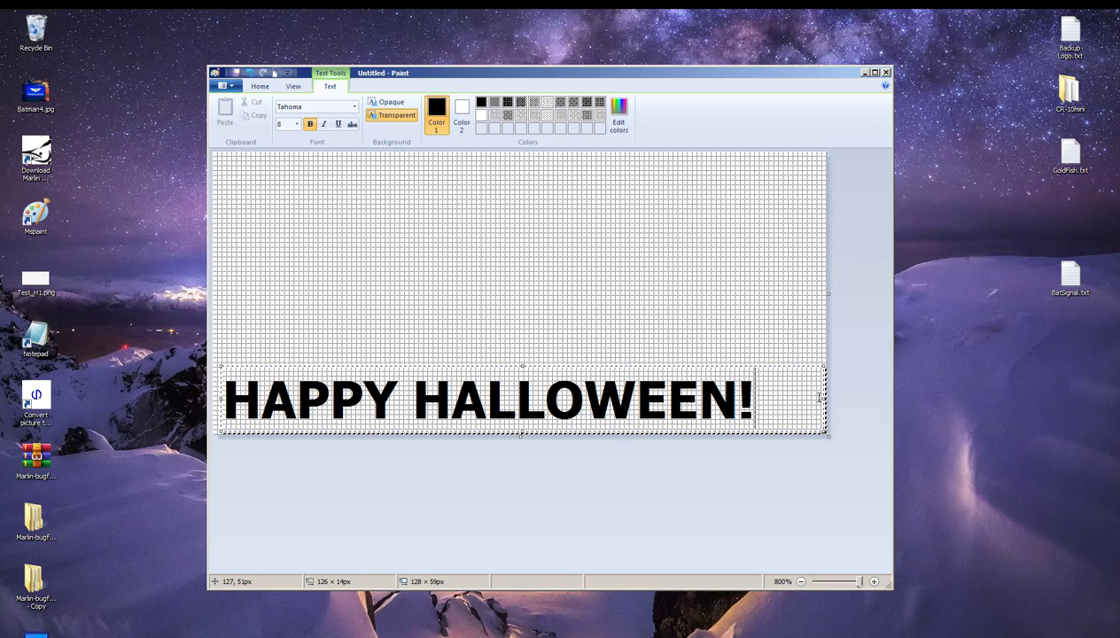
- Narrow the text box and centre the greeting horizontally near the canvas's lower edge
left_click_drag(826, 398, 762, 398)
left_click_drag(500, 365, 535, 369)
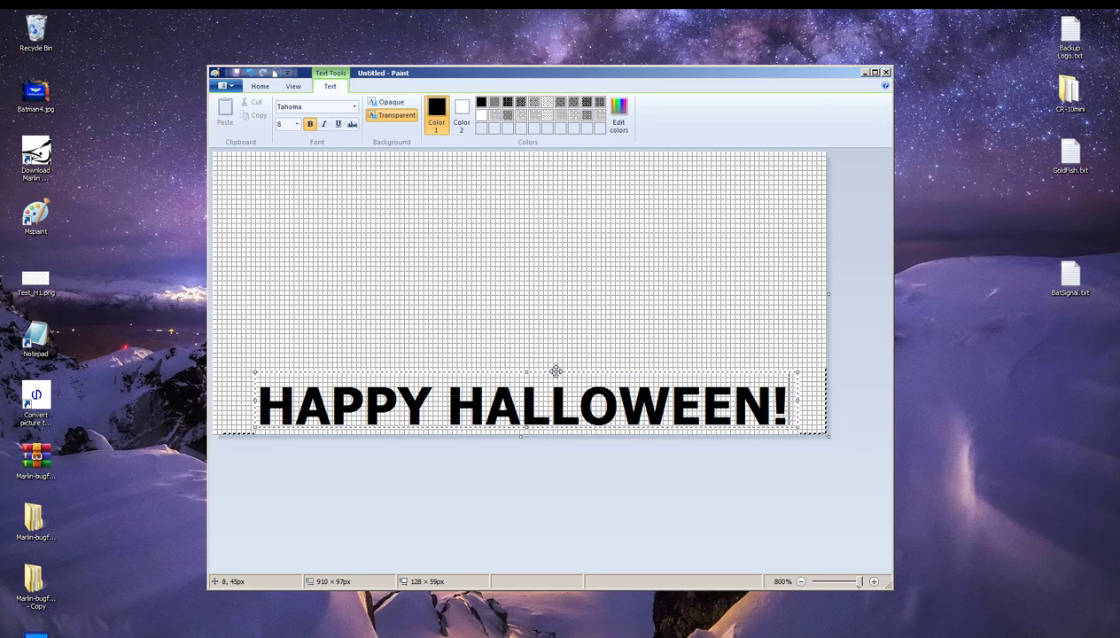
left_click(545, 343)
- Draw a pumpkin outline with a stem and a wide grinning mouth above the text using the Pencil
left_click(356, 107)
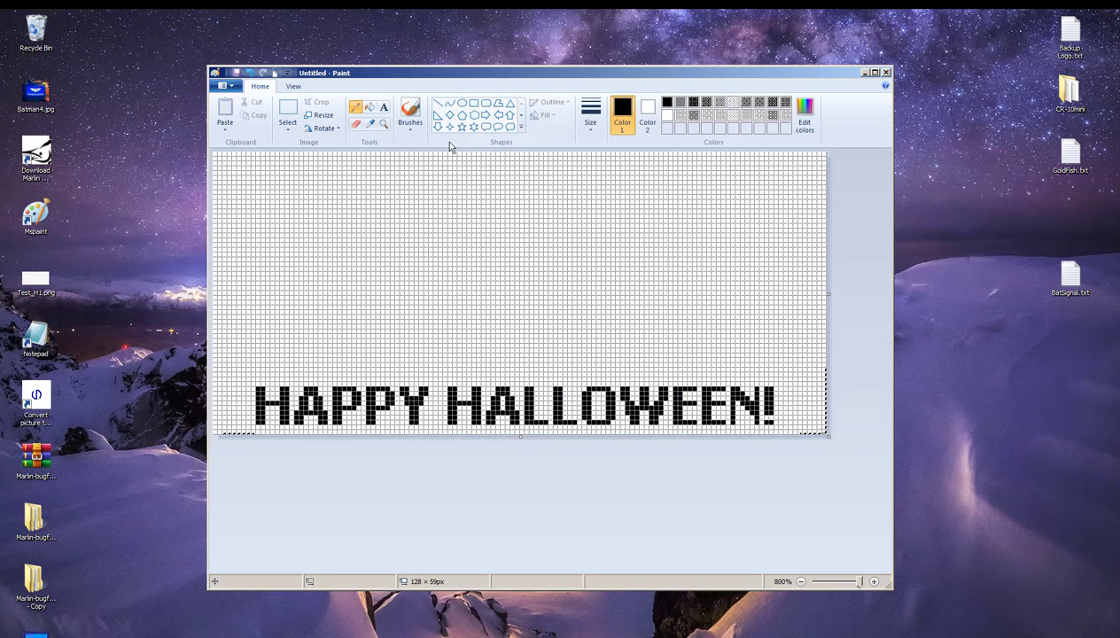
mouse_move(493, 190)
left_mouse_down()
mouse_move(447, 170)
mouse_move(376, 180)
mouse_move(334, 236)
mouse_move(329, 289)
mouse_move(379, 347)
mouse_move(490, 359)
mouse_move(670, 350)
mouse_move(743, 215)
mouse_move(610, 163)
mouse_move(491, 189)
mouse_move(465, 159)
mouse_move(512, 150)
mouse_move(518, 167)
mouse_move(493, 165)
mouse_move(517, 183)
left_mouse_up()
mouse_move(385, 257)
left_mouse_down()
mouse_move(475, 287)
mouse_move(598, 274)
mouse_move(656, 239)
left_mouse_up()
mouse_move(382, 255)
left_mouse_down()
mouse_move(506, 330)
mouse_move(651, 241)
left_mouse_up()
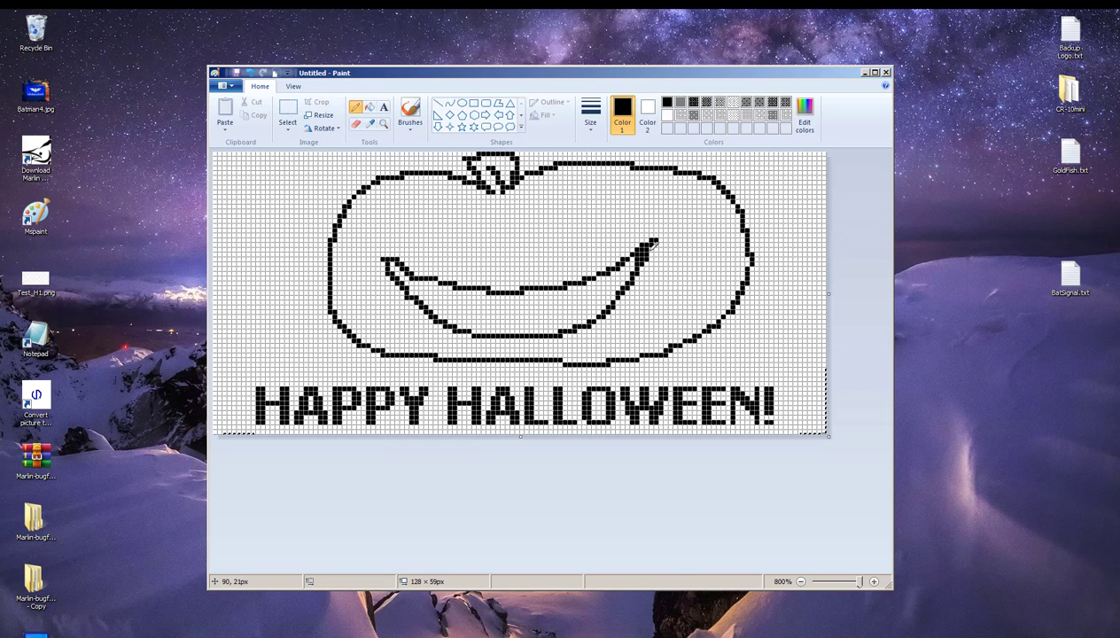
- Draw three square teeth in the pumpkin's mouth and fill the mouth around them with black
mouse_move(445, 287)
left_mouse_down()
mouse_move(471, 306)
mouse_move(470, 289)
left_mouse_up()
mouse_move(488, 334)
left_mouse_down()
mouse_move(506, 307)
mouse_move(519, 321)
mouse_move(545, 301)
mouse_move(539, 318)
mouse_move(552, 315)
mouse_move(564, 289)
left_mouse_up()
left_click(369, 106)
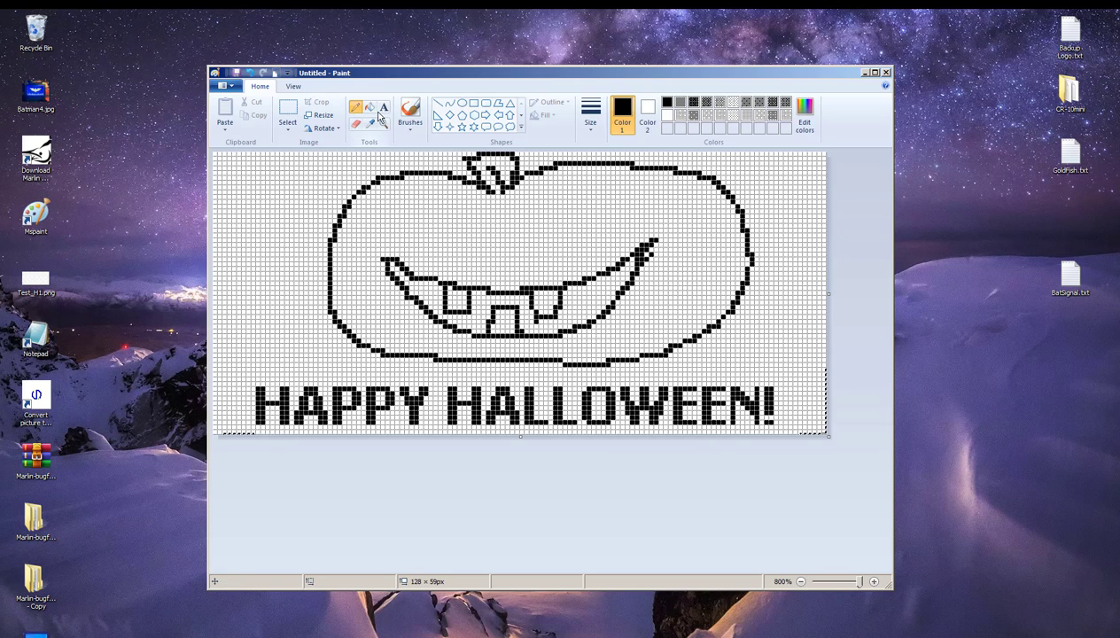
left_click(439, 300)
- Draw two slanted eye outlines with pupils above the pumpkin's mouth using the Pencil
left_click(355, 106)
mouse_move(408, 206)
left_mouse_down()
mouse_move(497, 234)
mouse_move(494, 259)
mouse_move(450, 239)
mouse_move(446, 217)
mouse_move(528, 258)
mouse_move(556, 257)
mouse_move(613, 222)
mouse_move(534, 229)
mouse_move(615, 202)
left_mouse_up()
mouse_move(531, 226)
left_mouse_down()
mouse_move(535, 248)
mouse_move(555, 222)
mouse_move(528, 249)
left_mouse_up()
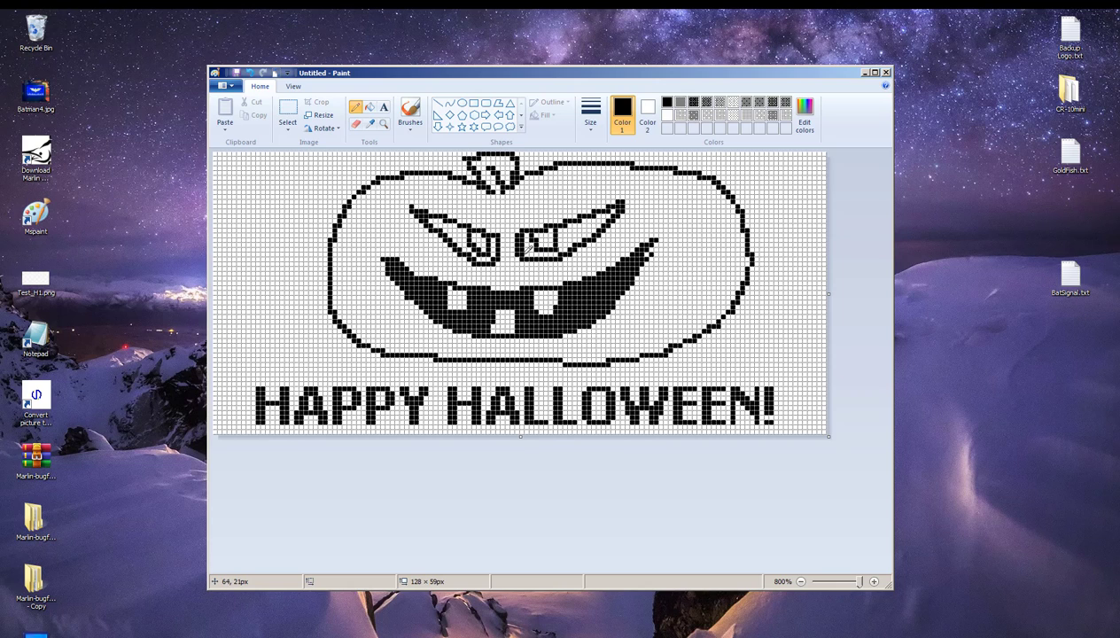
- Fill both eye outlines of the pumpkin with black, leaving the pupils white
left_click(370, 106)
left_click(443, 232)
left_click(483, 250)
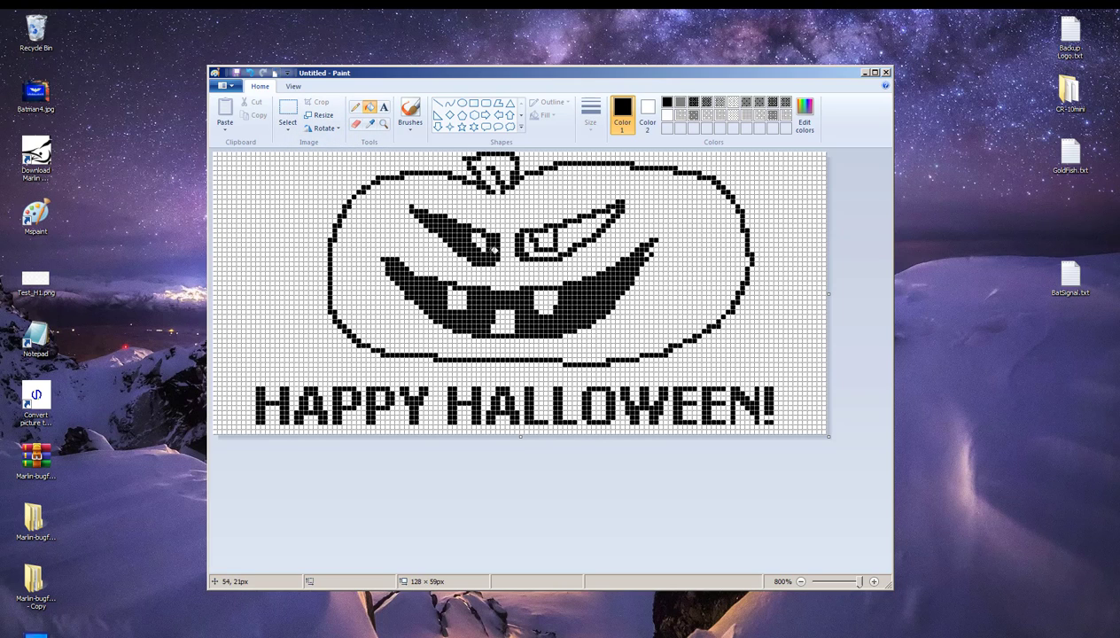
left_click(533, 243)
left_click(585, 228)
- Trim the outer tip of the pumpkin's right eye and draw a small triangular nose above the mouth with the Pencil
left_click(355, 106)
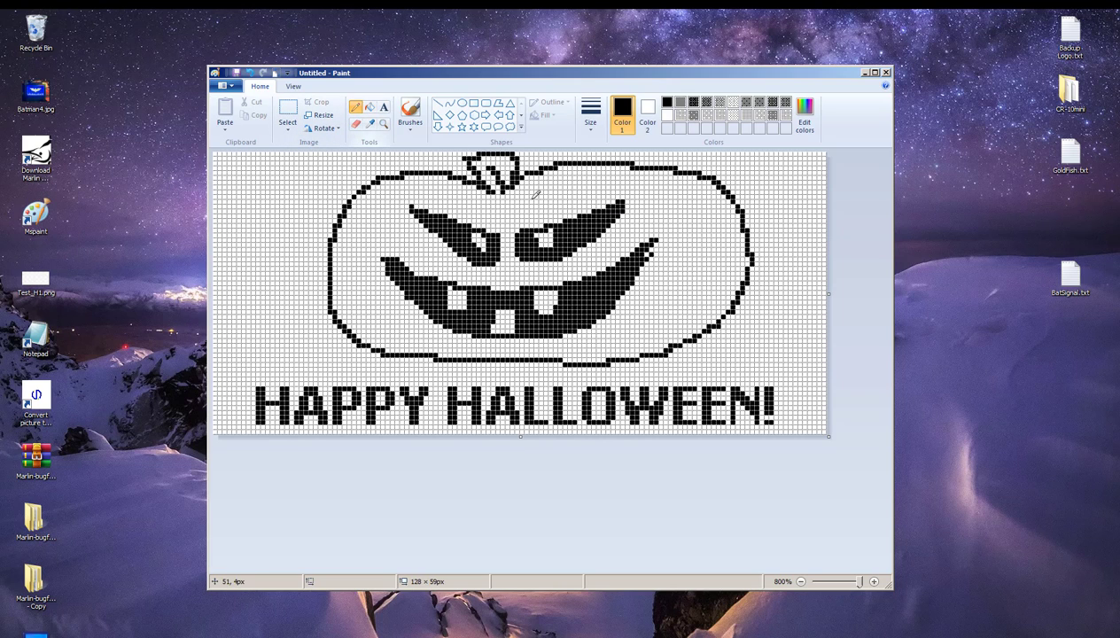
right_click(620, 203)
left_click_drag(512, 259, 516, 282)
- Draw broken curved rib lines down the pumpkin's body around the face, from the top outline to the bottom
mouse_move(433, 175)
left_mouse_down()
mouse_move(398, 224)
mouse_move(389, 266)
mouse_move(420, 341)
left_mouse_up()
left_click_drag(492, 201, 501, 224)
left_click_drag(512, 337, 506, 348)
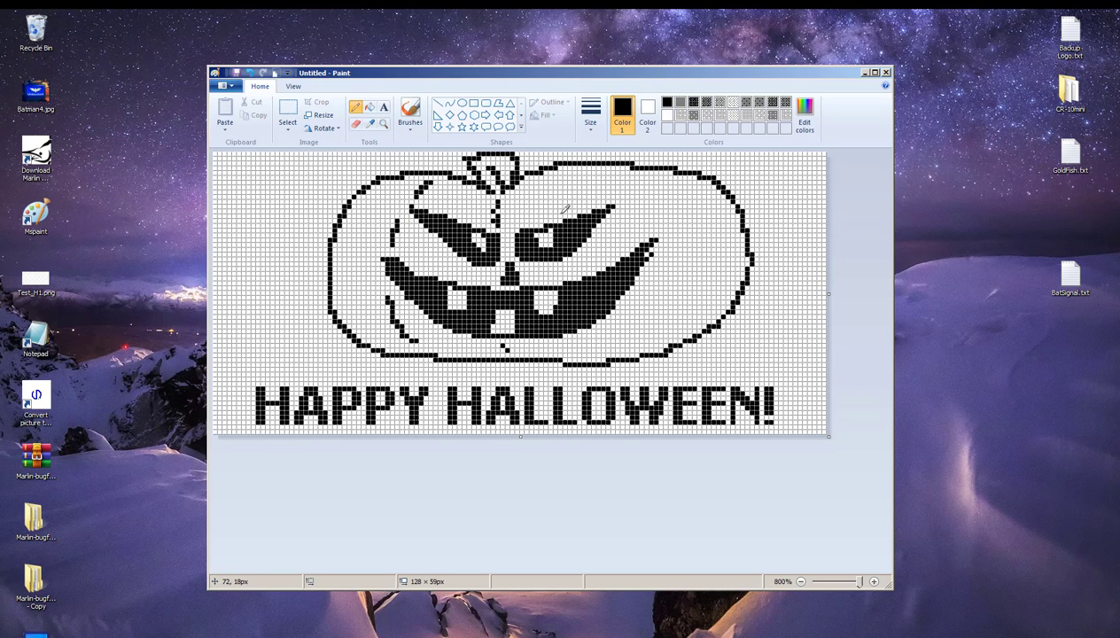
left_click_drag(556, 173, 594, 263)
left_click_drag(603, 325, 604, 352)
mouse_move(634, 170)
left_mouse_down()
mouse_move(666, 206)
mouse_move(678, 297)
mouse_move(656, 348)
left_mouse_up()
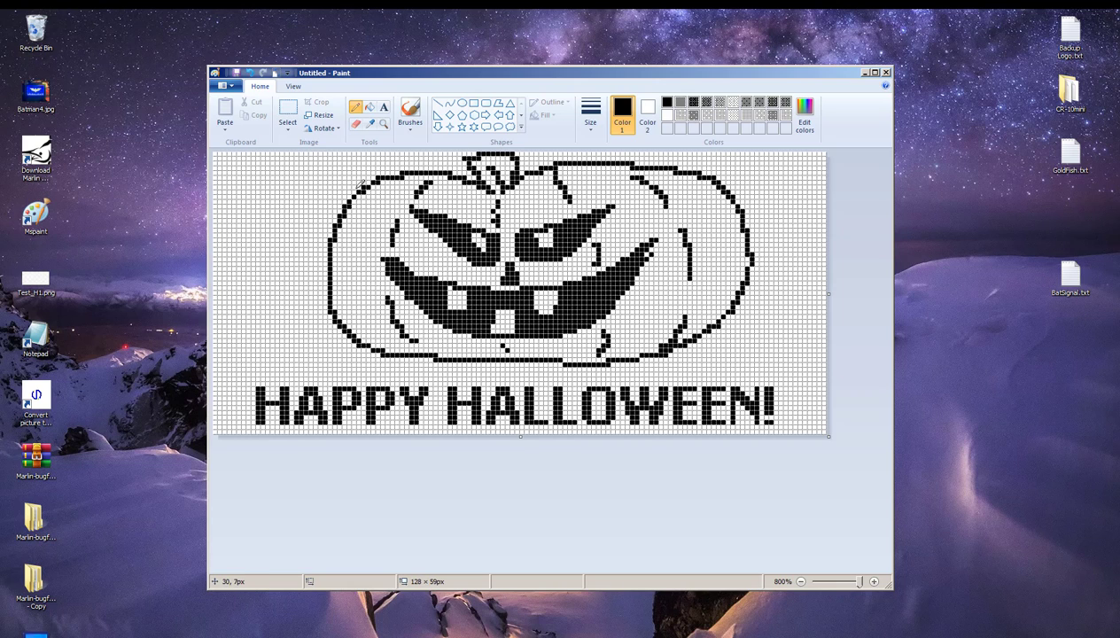
- Redraw the upper left edge of the pumpkin outline slightly further outward and erase the old edge
mouse_move(362, 181)
left_mouse_down()
mouse_move(319, 257)
mouse_move(332, 303)
mouse_move(329, 232)
mouse_move(328, 273)
left_mouse_up()
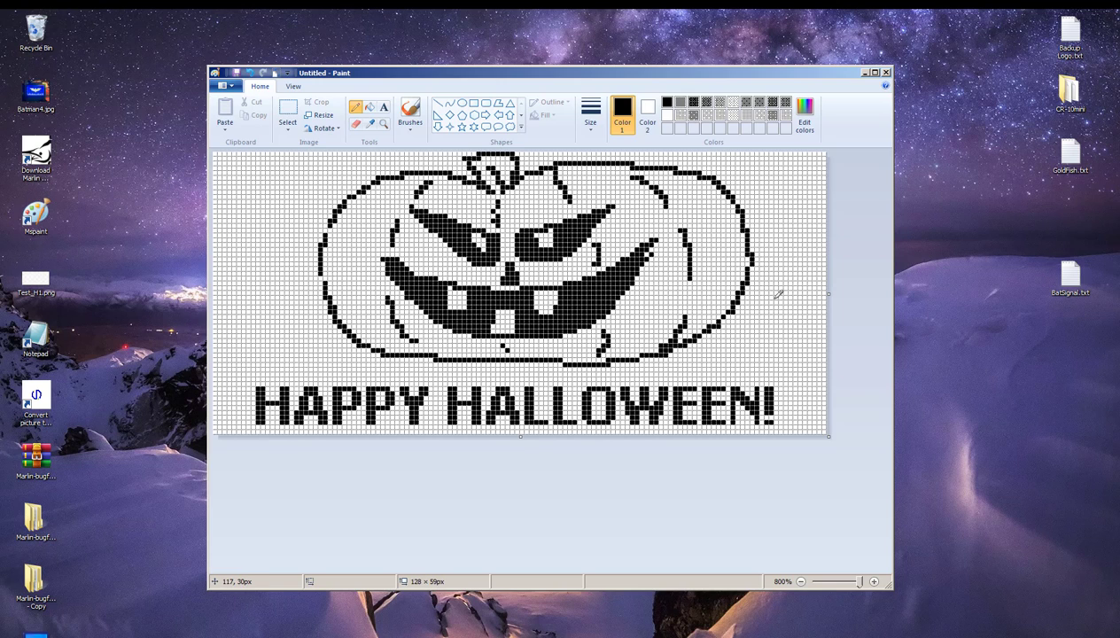
left_click(1103, 44)
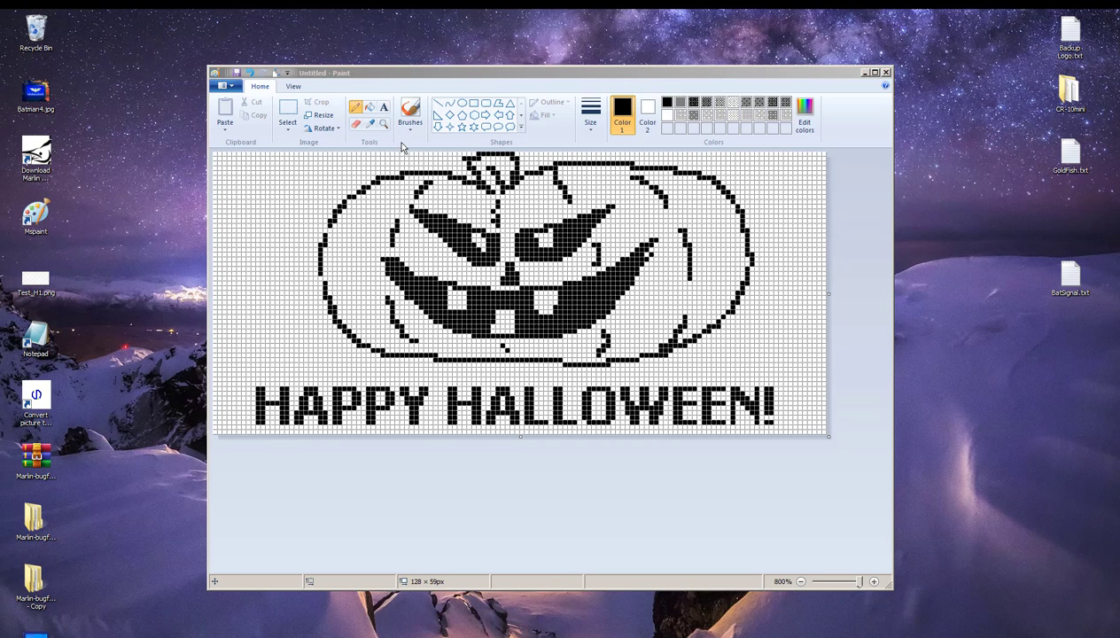
left_click(328, 225)
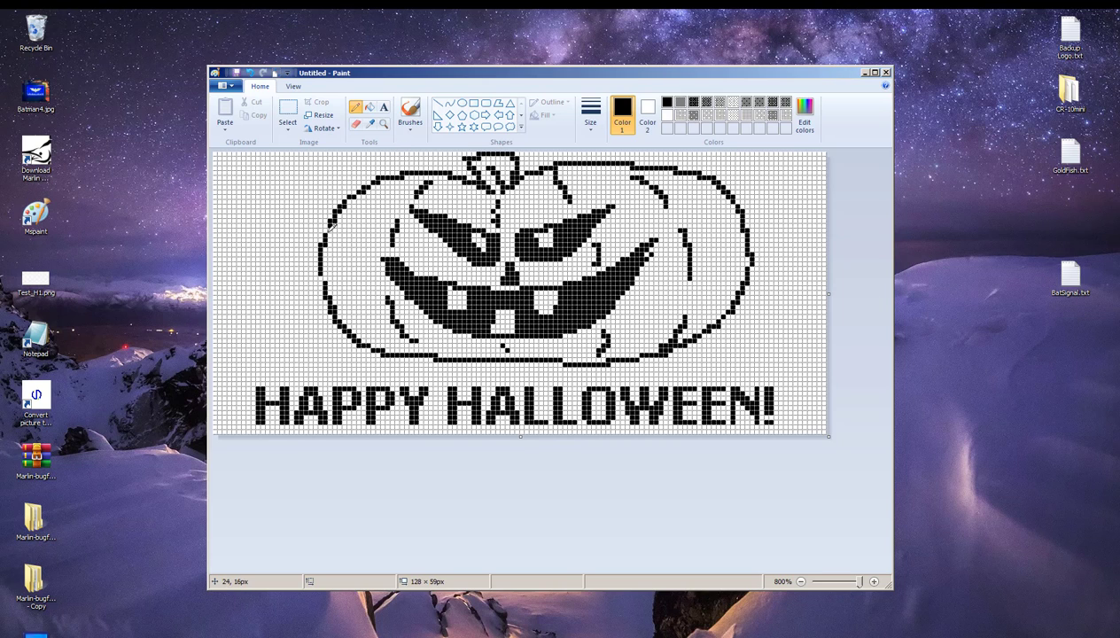
- Save the drawing on the Desktop as the PNG file New and close Paint
left_click(232, 88)
left_click(248, 187)
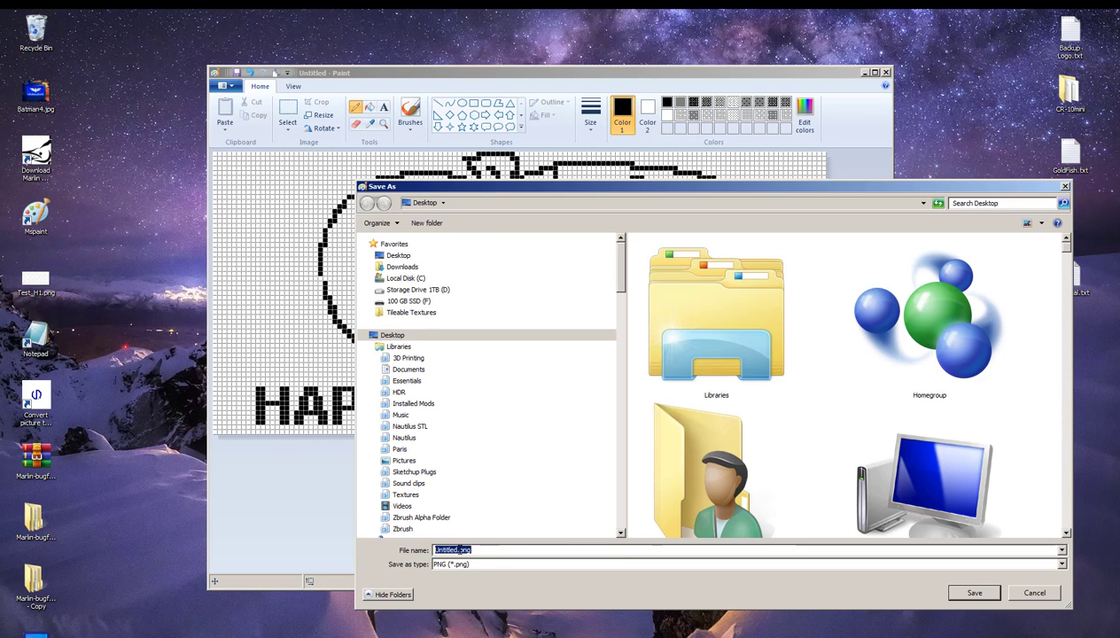
key("BackSpace")
type("new")
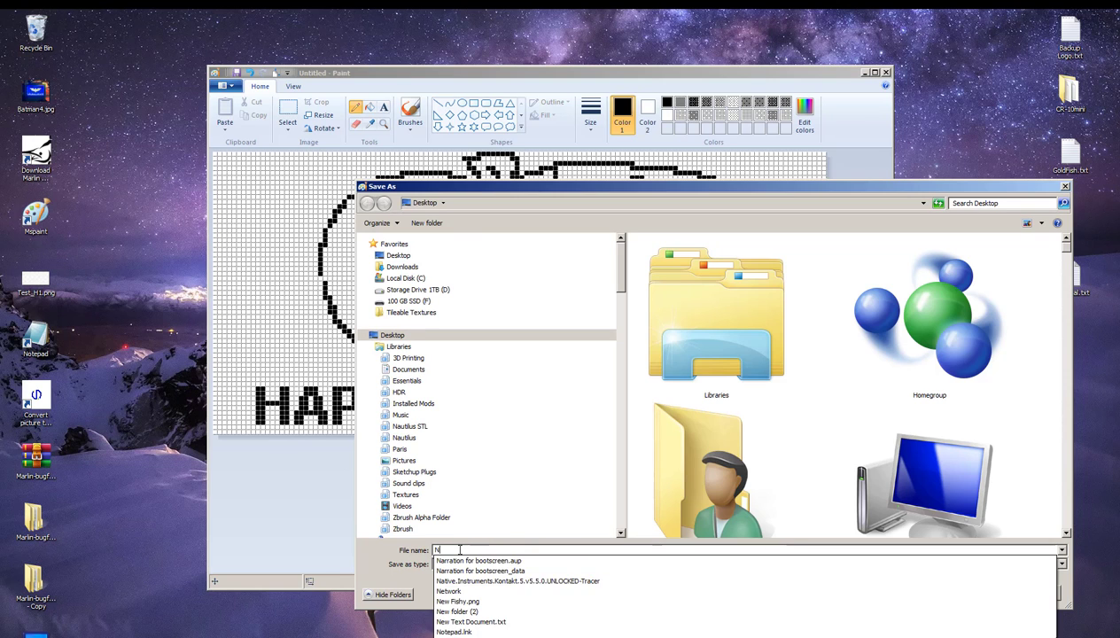
key("Escape")
key("Escape")
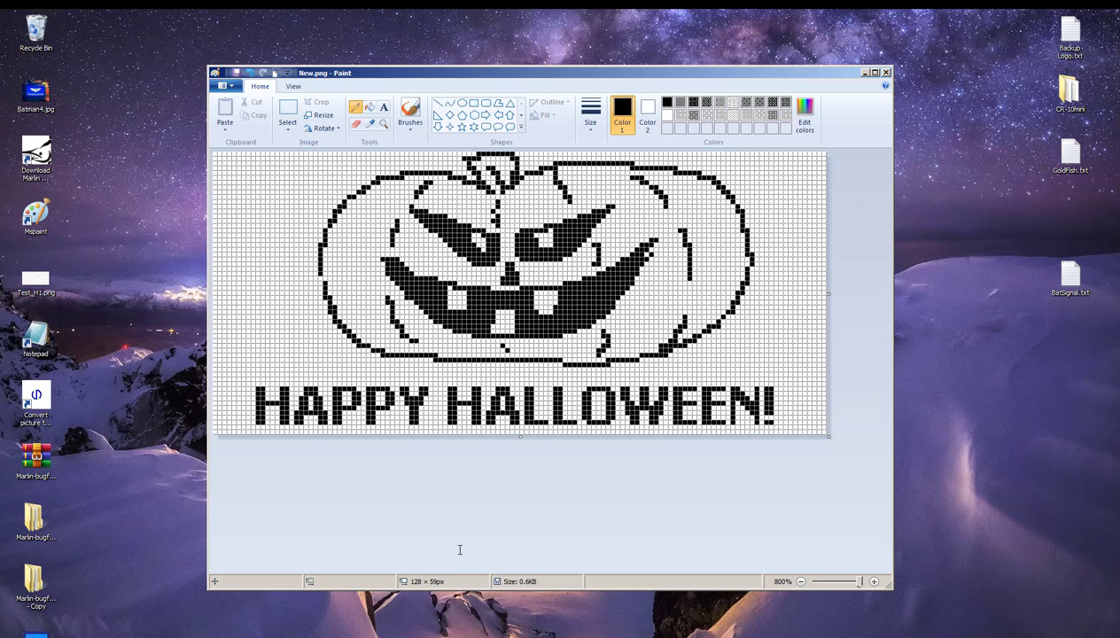
left_click(885, 74)
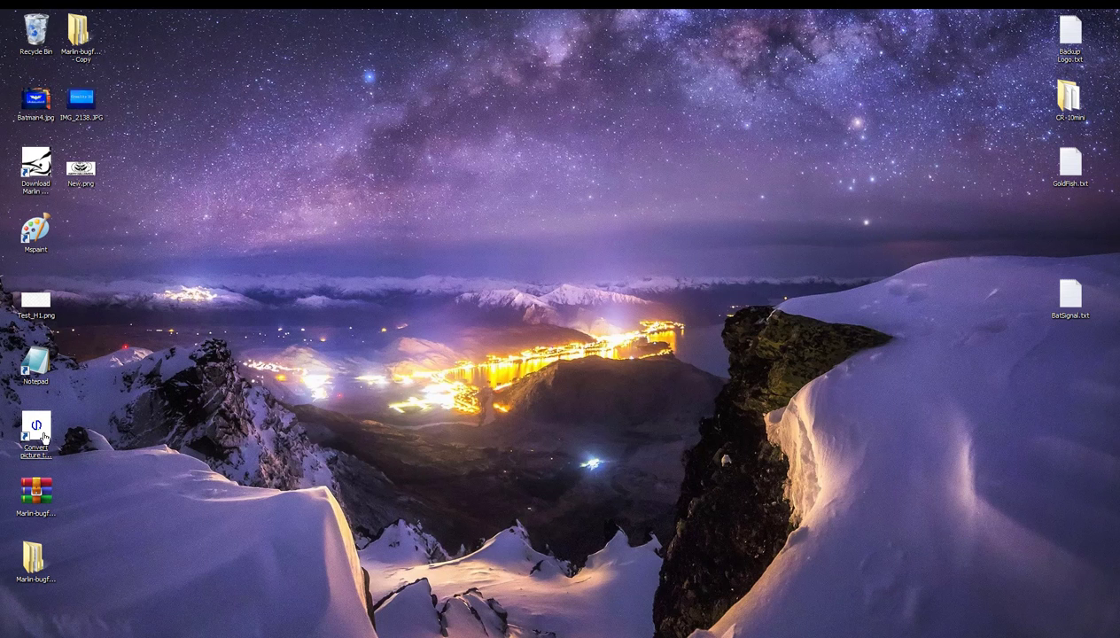
- Open the Digole picture-to-C converter, load New.png and generate its C string in HEX:0x format for Black/White "DIM"
double_click(43, 437)
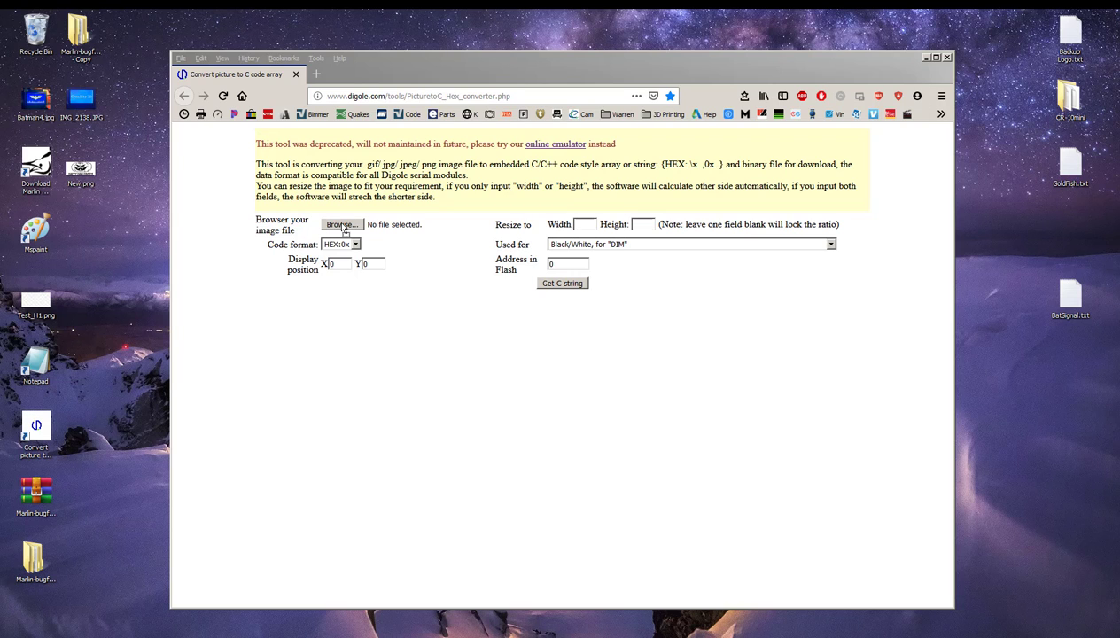
left_click_drag(344, 228, 345, 229)
left_click(555, 285)
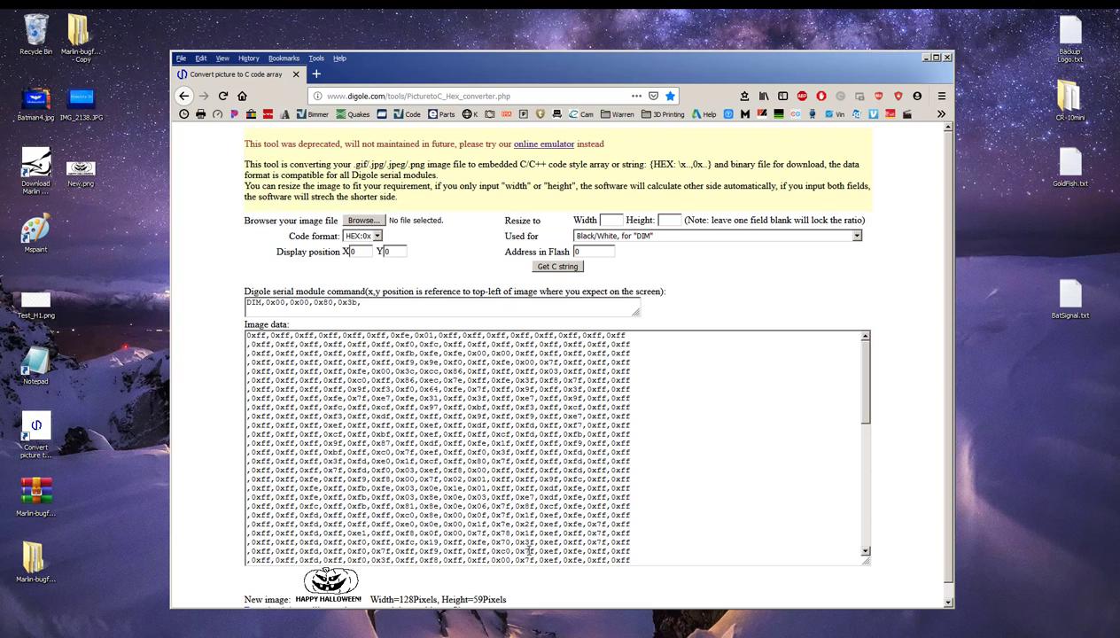
- Copy all of the generated image data and close the converter's browser window
right_click(486, 446)
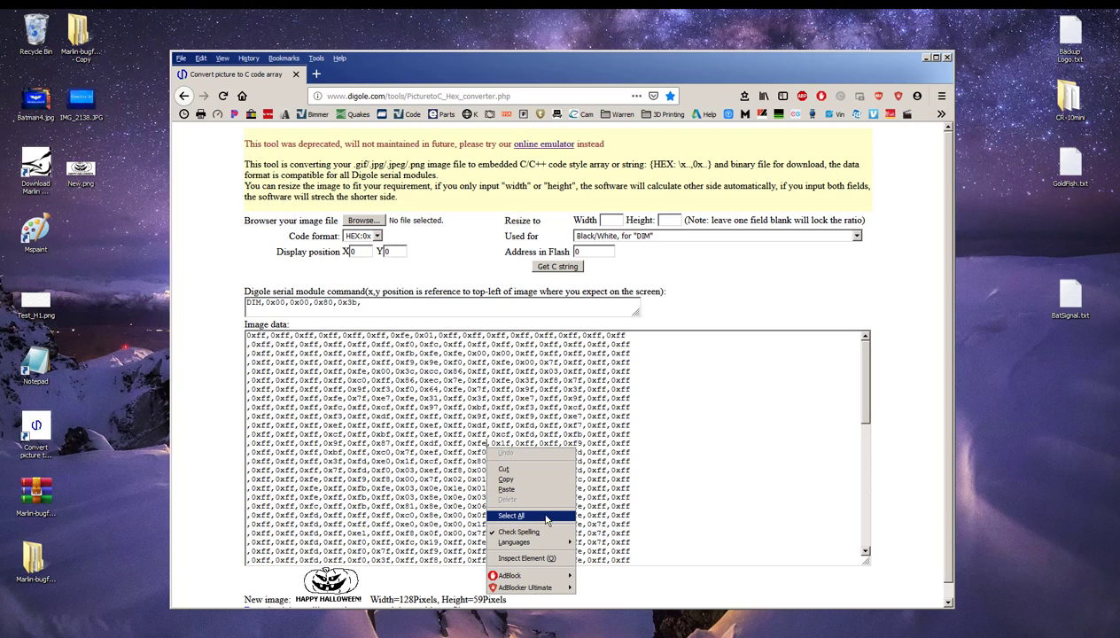
left_click(532, 522)
right_click(455, 448)
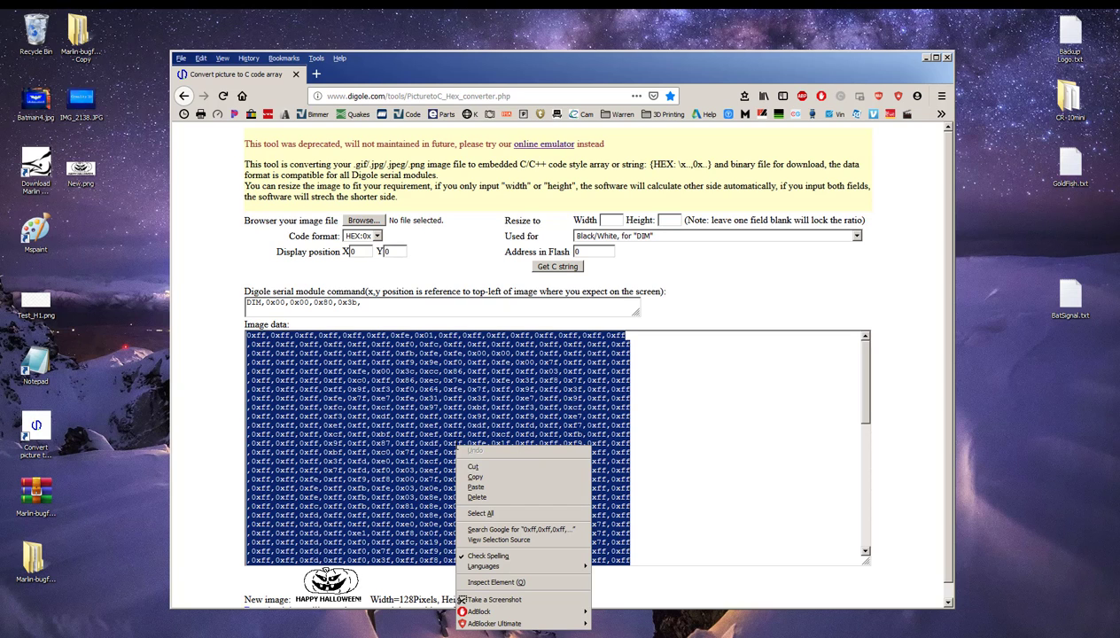
left_click(482, 481)
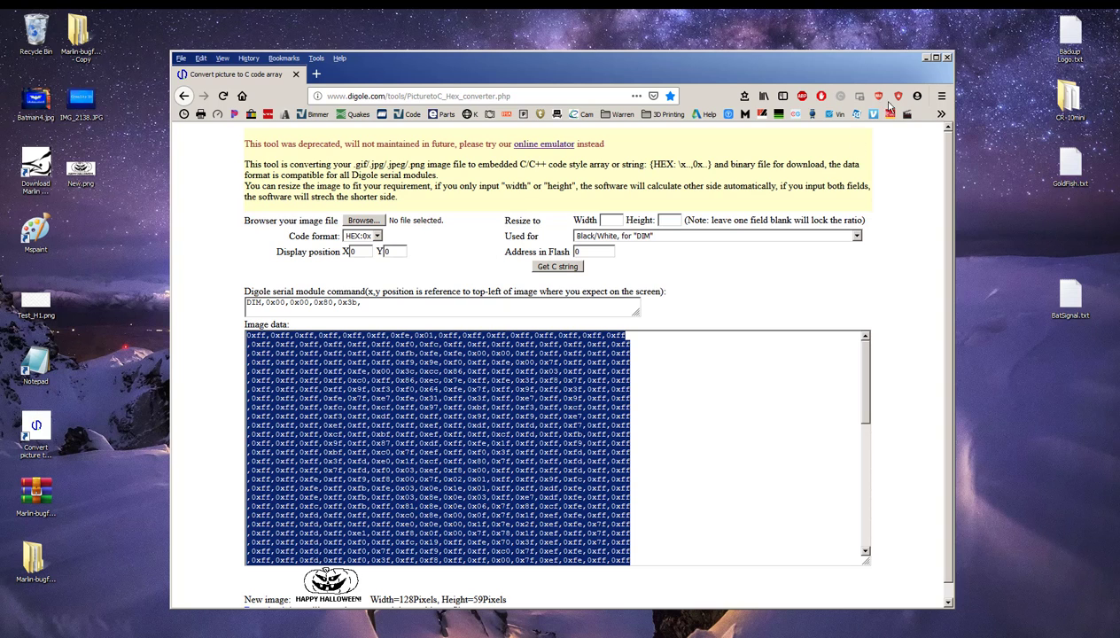
left_click(946, 59)
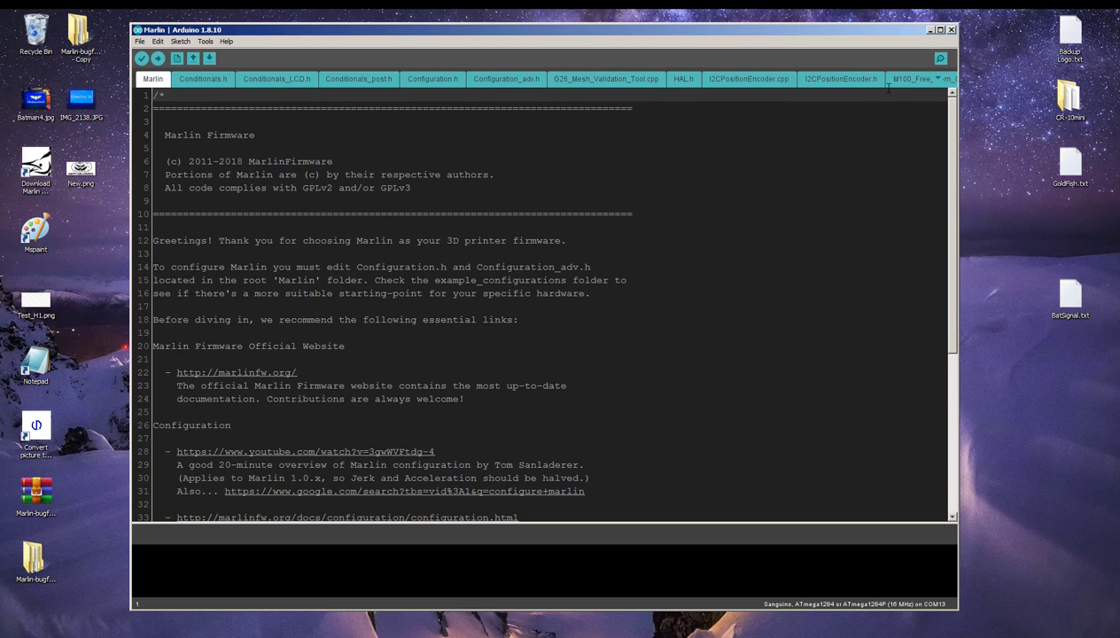
- In the Arduino IDE, open _Bootscreen.h and replace the binary values in the custom_start_bmp array with the copied hex data
left_click(936, 78)
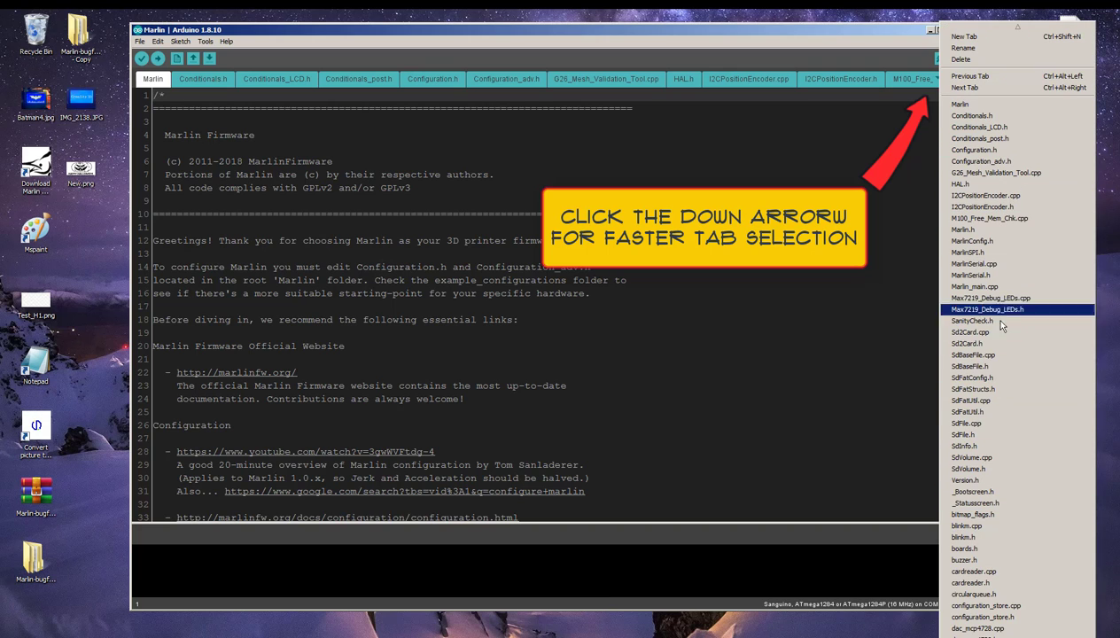
left_click(974, 491)
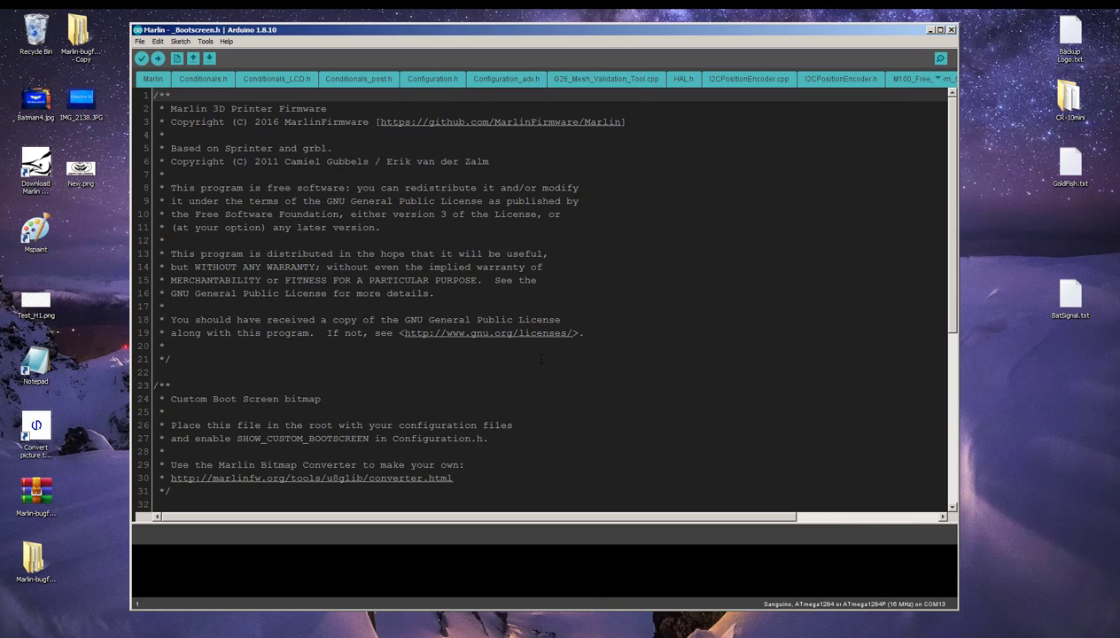
scroll(650, 317, "down", 8)
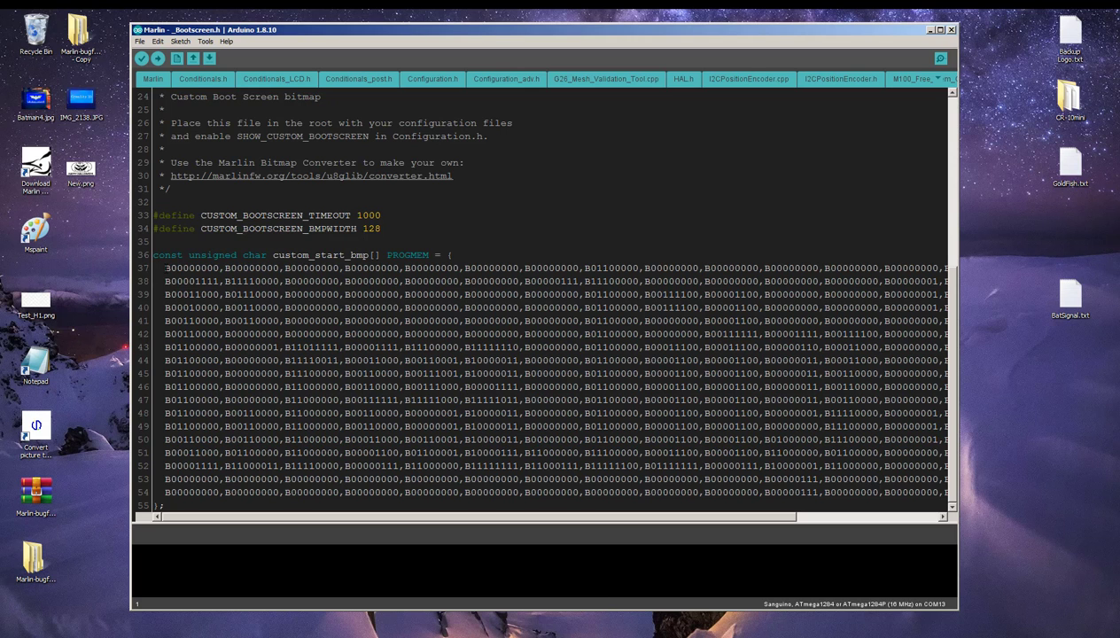
left_click_drag(167, 267, 952, 502)
right_click(883, 490)
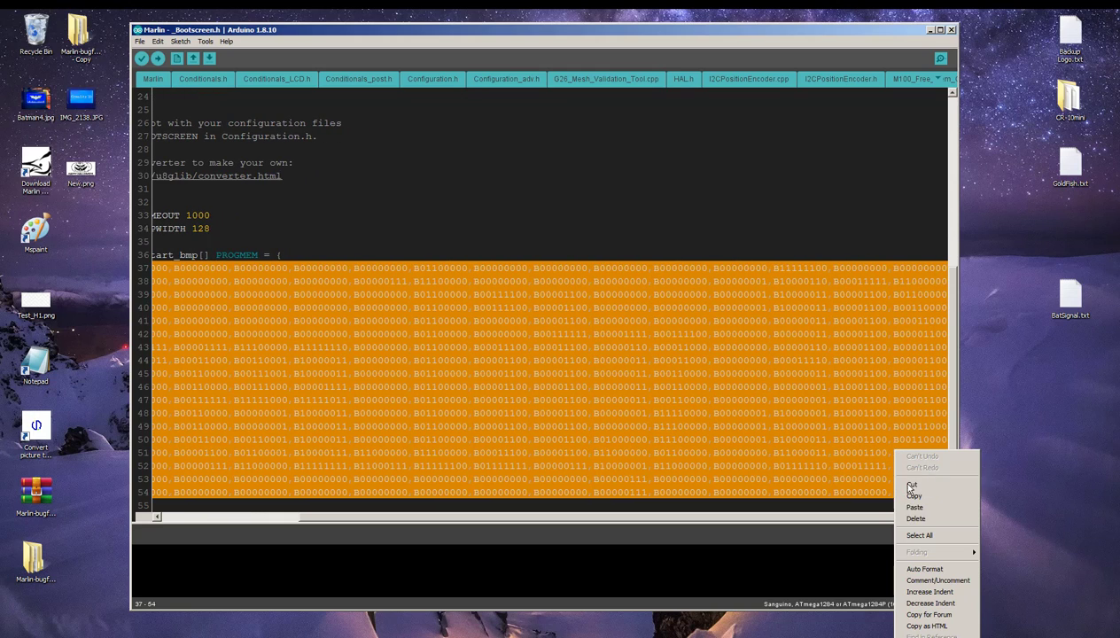
left_click(917, 505)
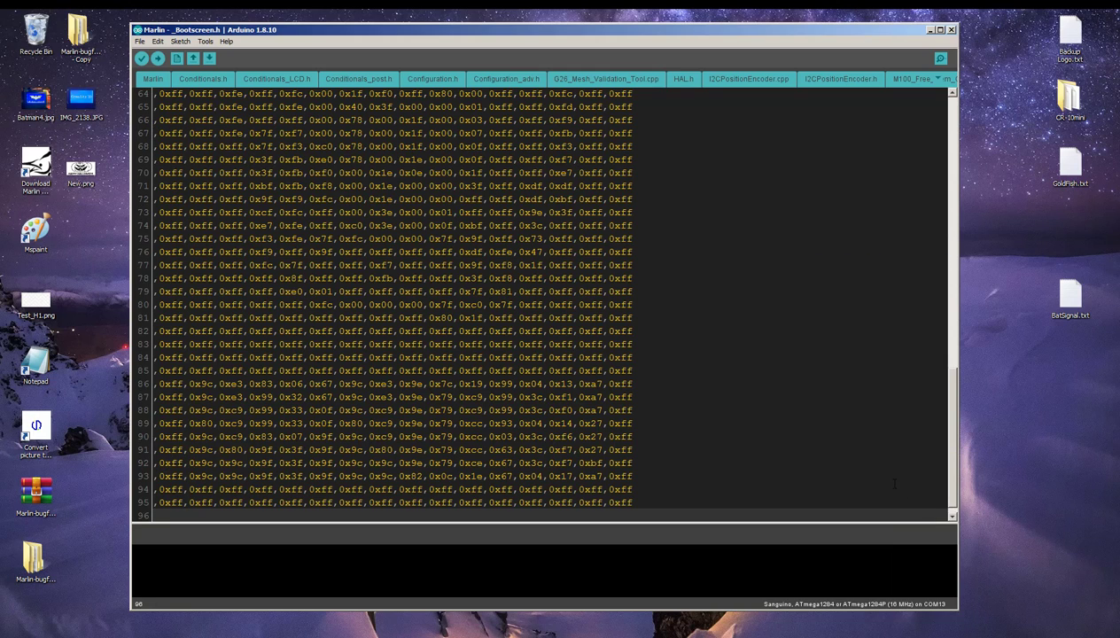
- Set CUSTOM_BOOTSCREEN_TIMEOUT to 12000 in _Bootscreen.h
scroll(627, 268, "up", 16)
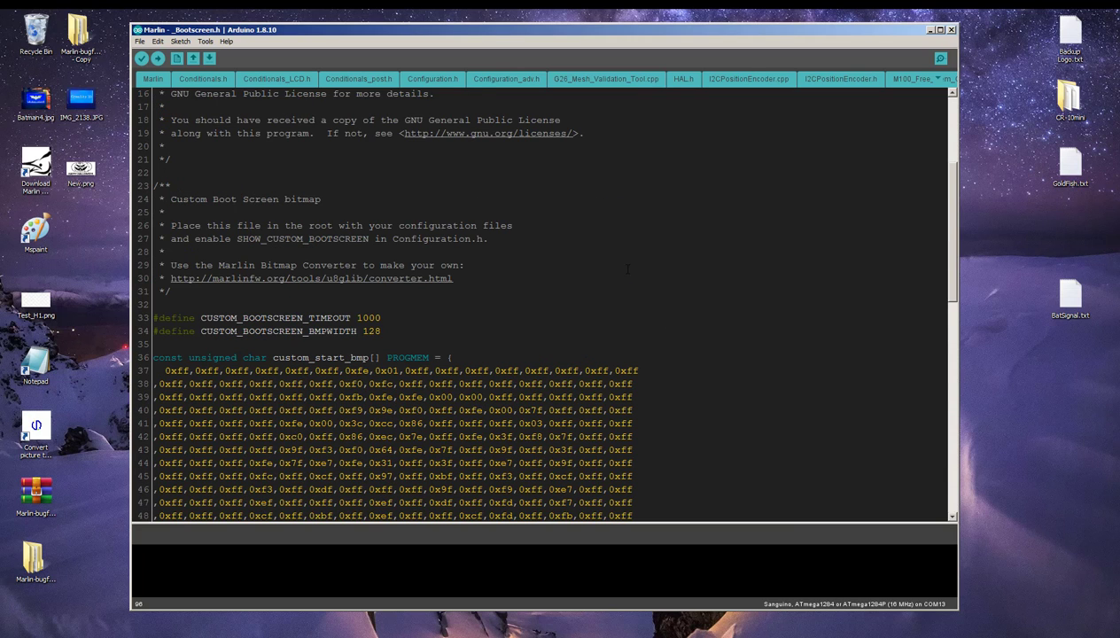
left_click(359, 317)
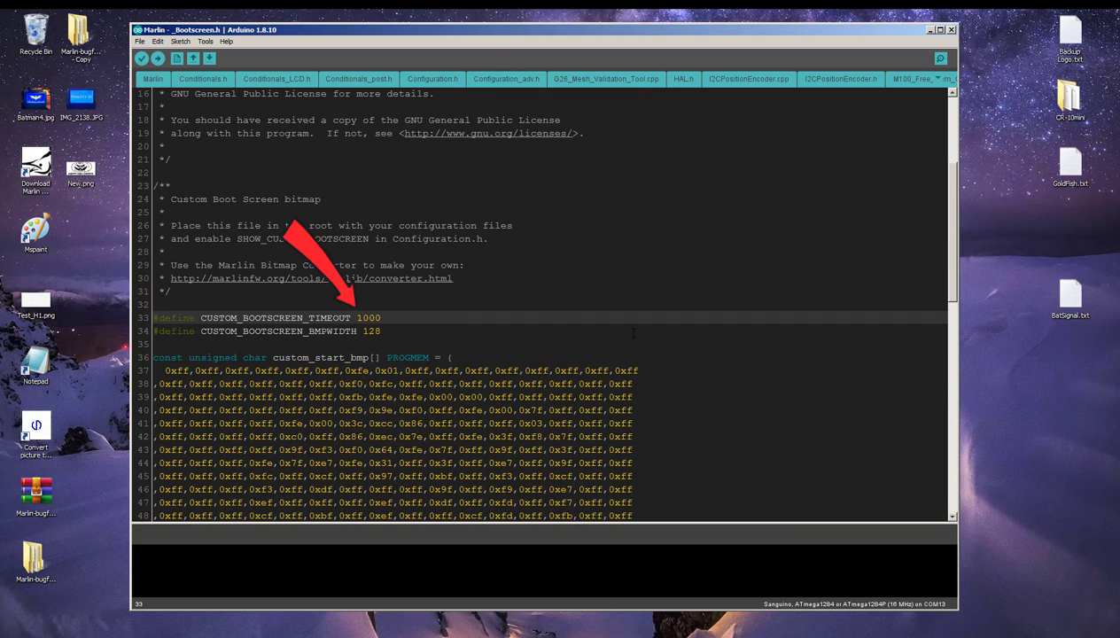
type("2")
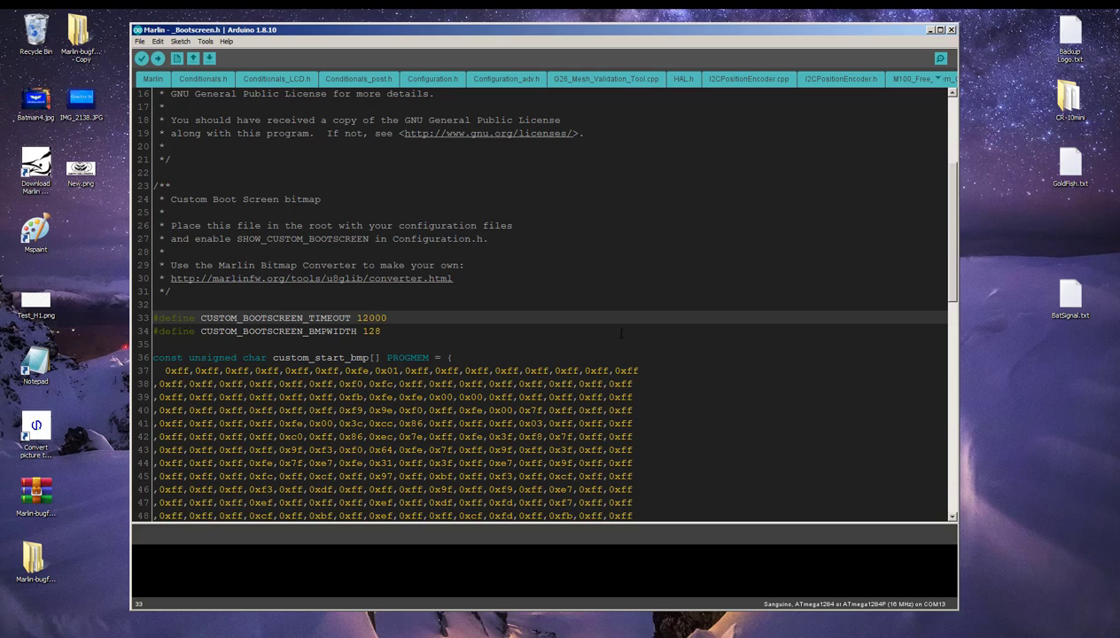
left_click(395, 333)
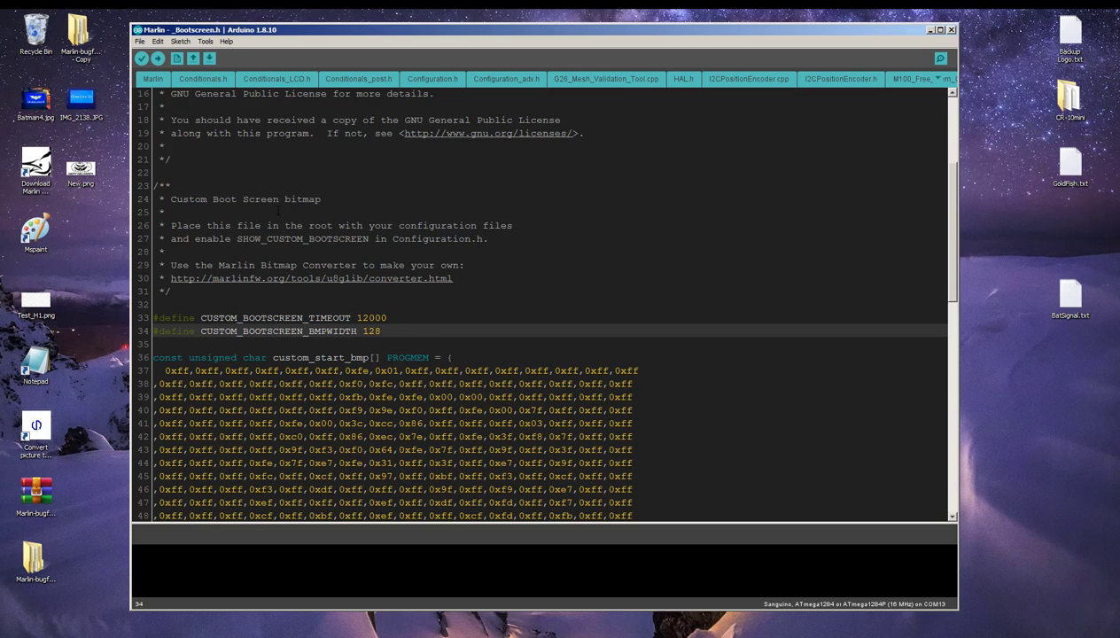
- Verify the Marlin sketch and upload it to the printer's board
left_click(141, 58)
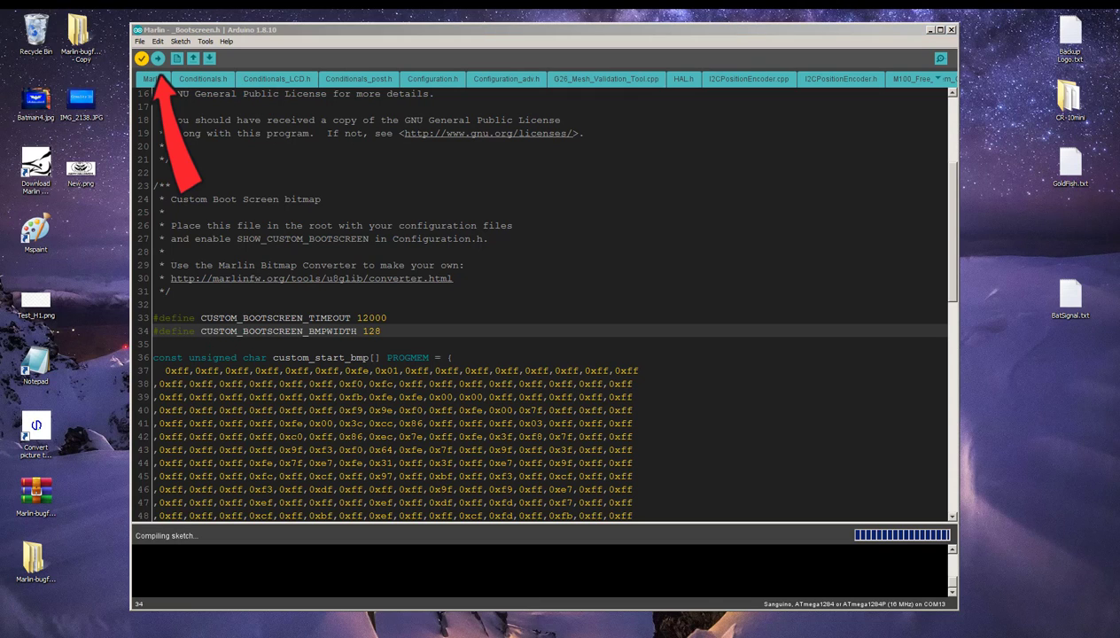
left_click(158, 58)
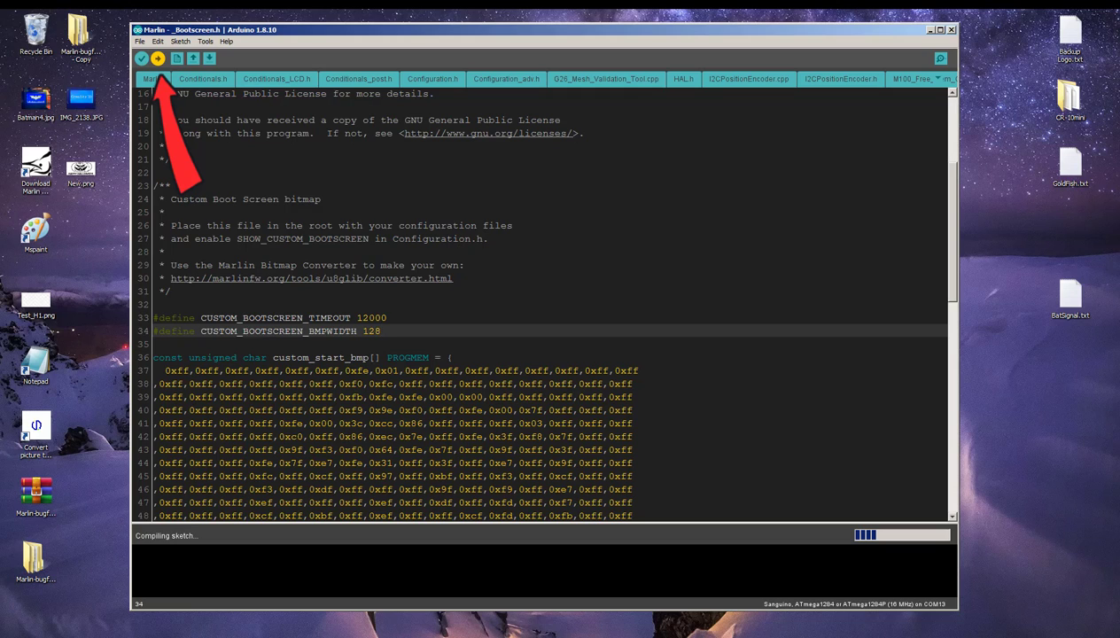